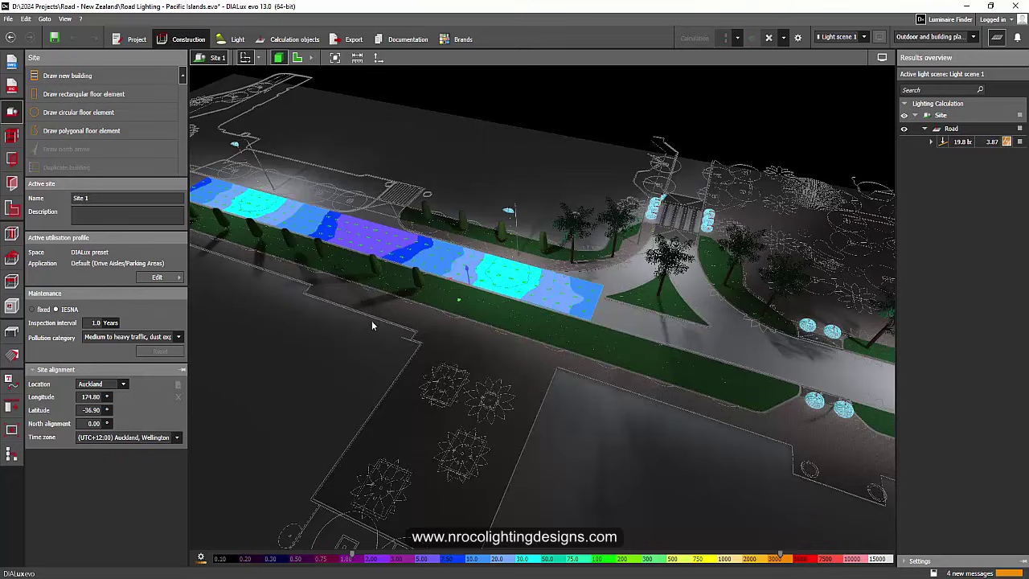
pyautogui.scroll(1, 365, 325)
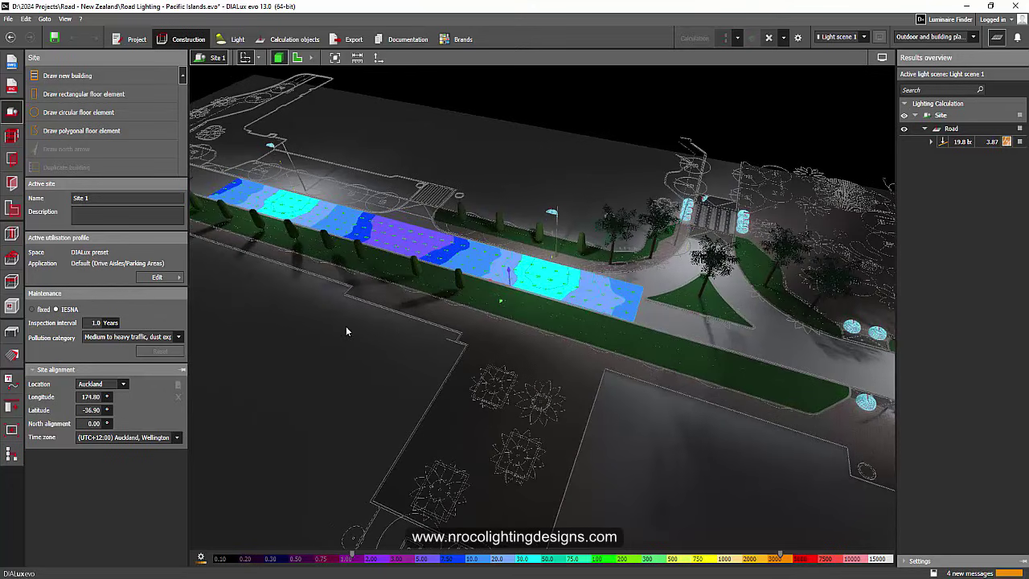
pyautogui.moveTo(345, 331); pyautogui.dragTo(378, 342)
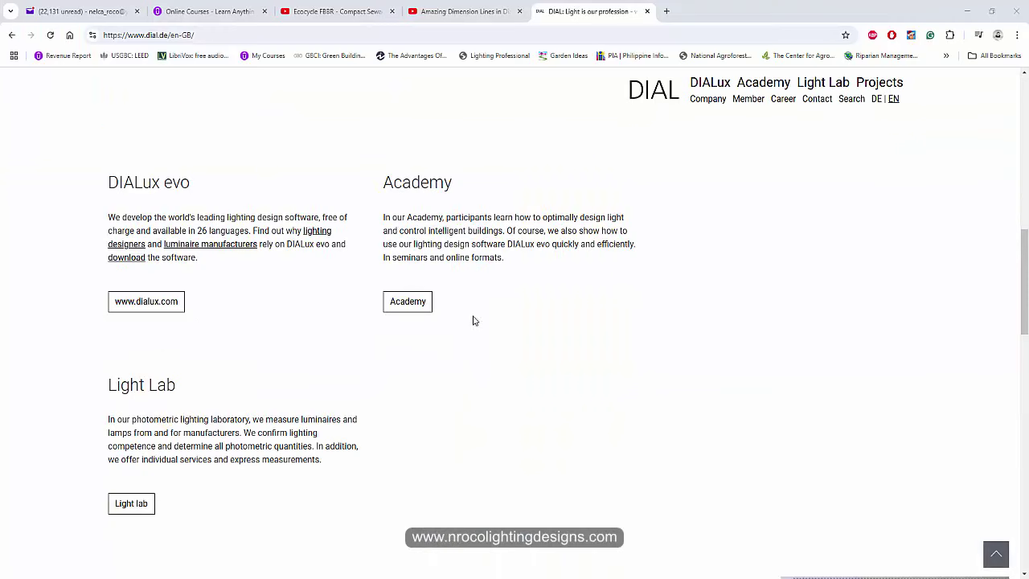
# Open the DIALux evo 13 download page from the DIAL website in the browser and look through it
pyautogui.scroll(10, 474, 317)
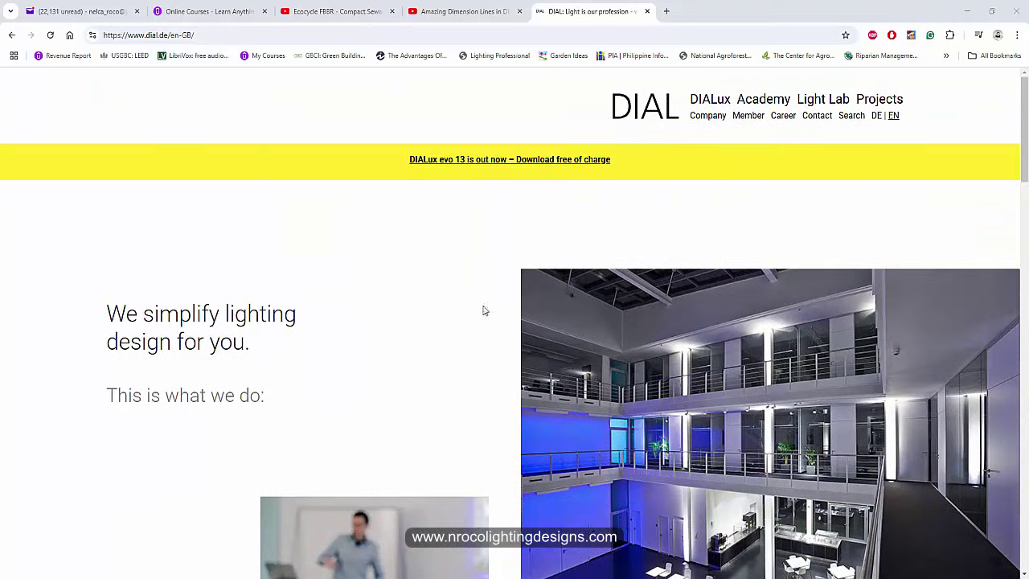
pyautogui.click(546, 160)
pyautogui.scroll(-2, 508, 278)
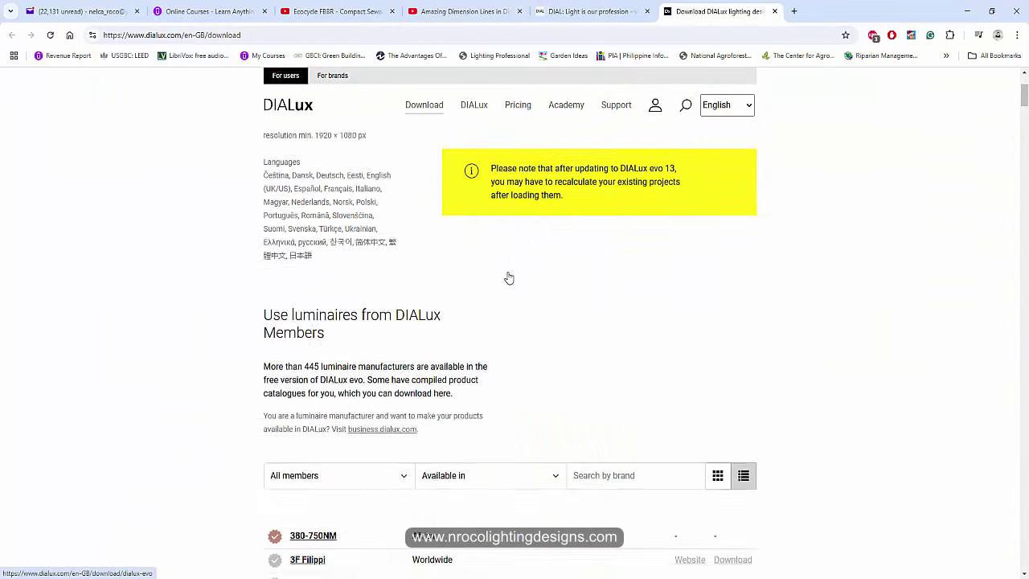
pyautogui.scroll(2, 622, 217)
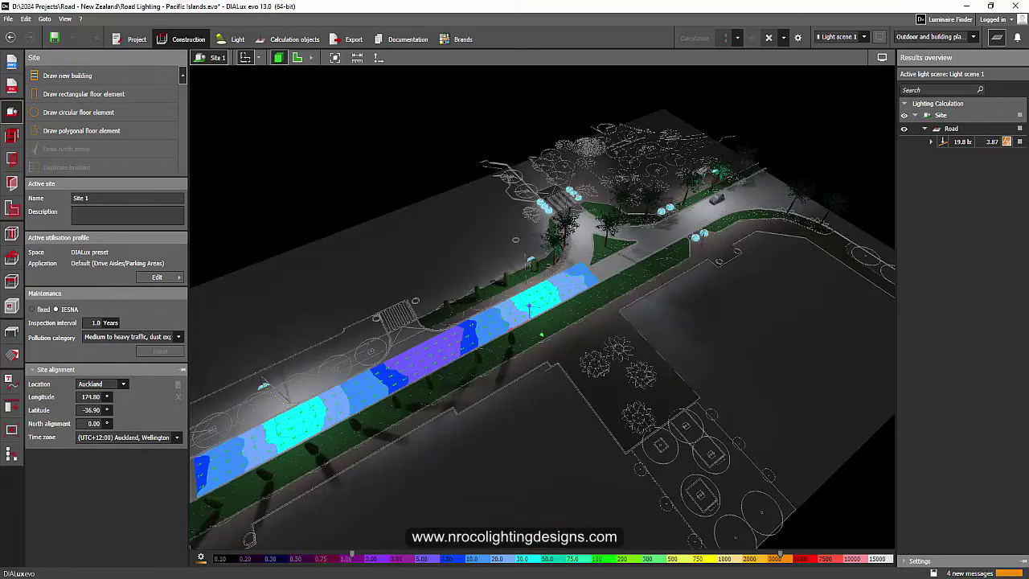
# Switch to the browser and read the student's Udemy question about dimensions for lighting fixtures, including the attached lighting layouts
pyautogui.click(511, 526)
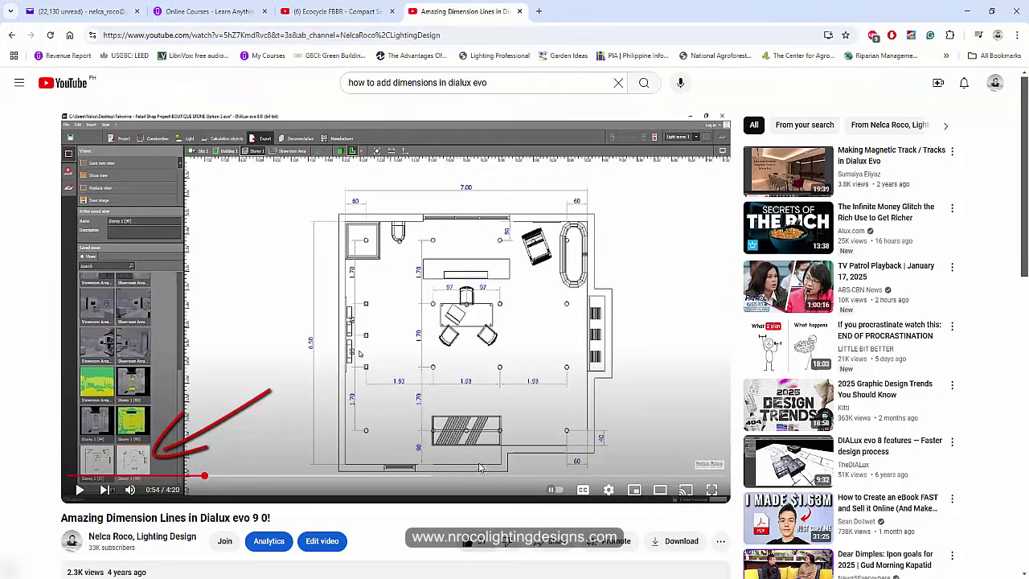
pyautogui.click(195, 11)
pyautogui.scroll(10, 244, 254)
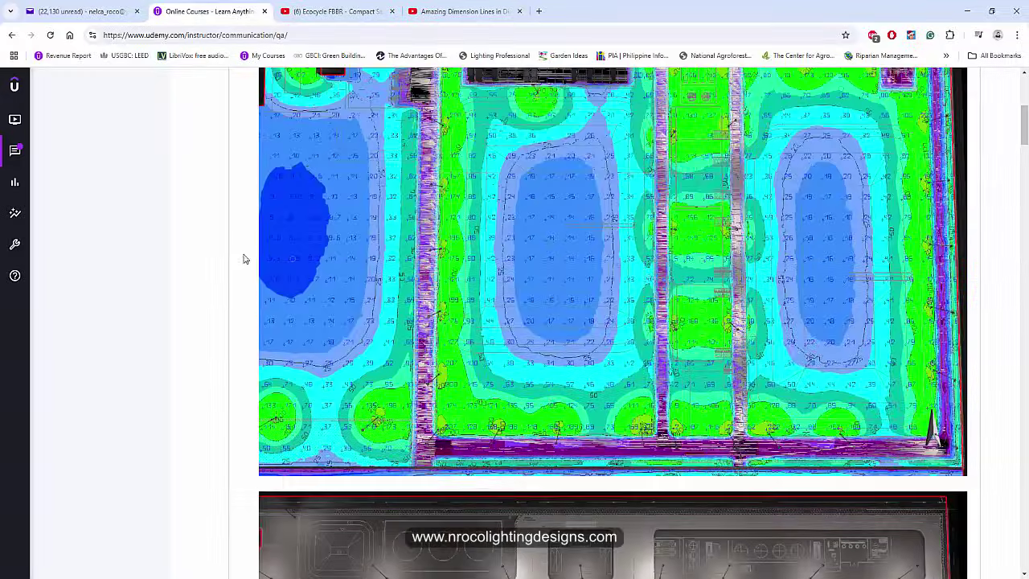
pyautogui.scroll(3, 245, 257)
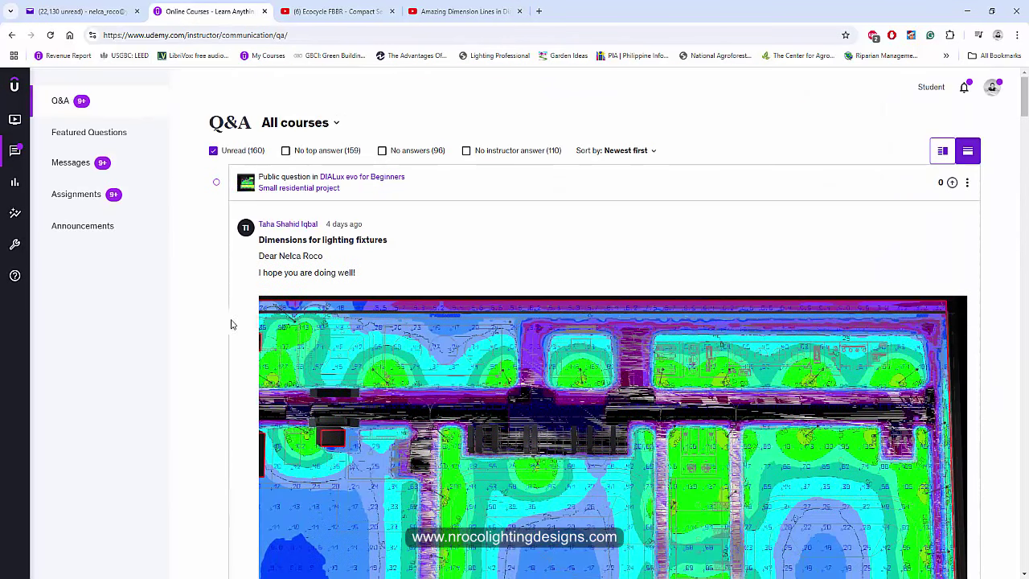
pyautogui.scroll(-5, 231, 325)
pyautogui.scroll(3, 231, 325)
pyautogui.scroll(-3, 233, 326)
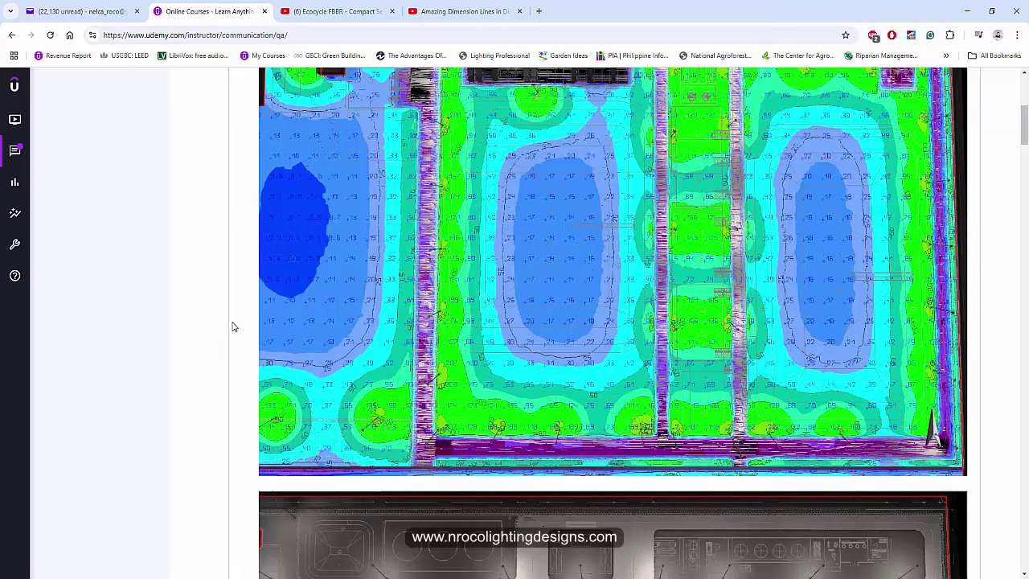
pyautogui.scroll(-10, 311, 349)
pyautogui.scroll(5, 410, 332)
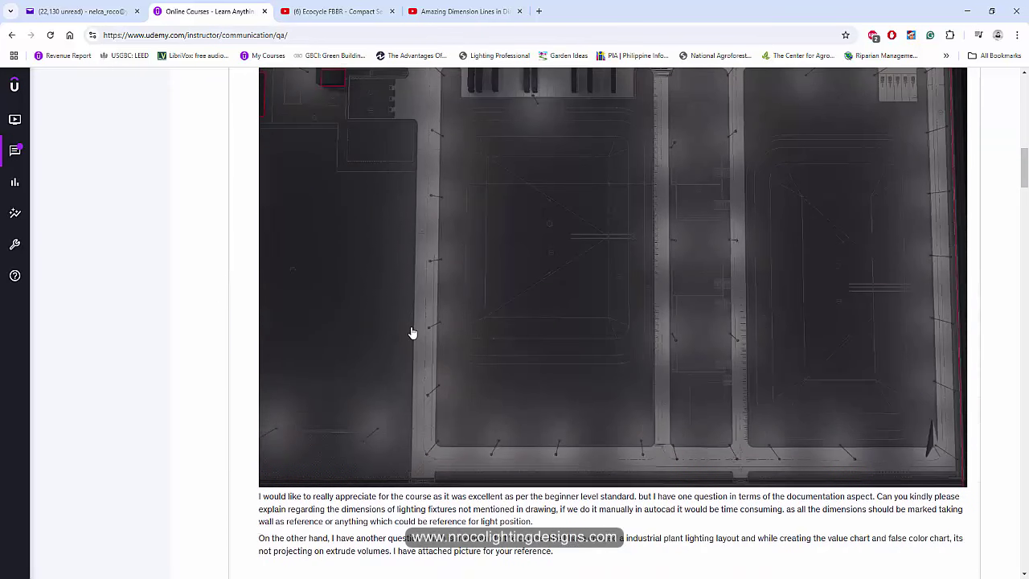
pyautogui.scroll(3, 675, 255)
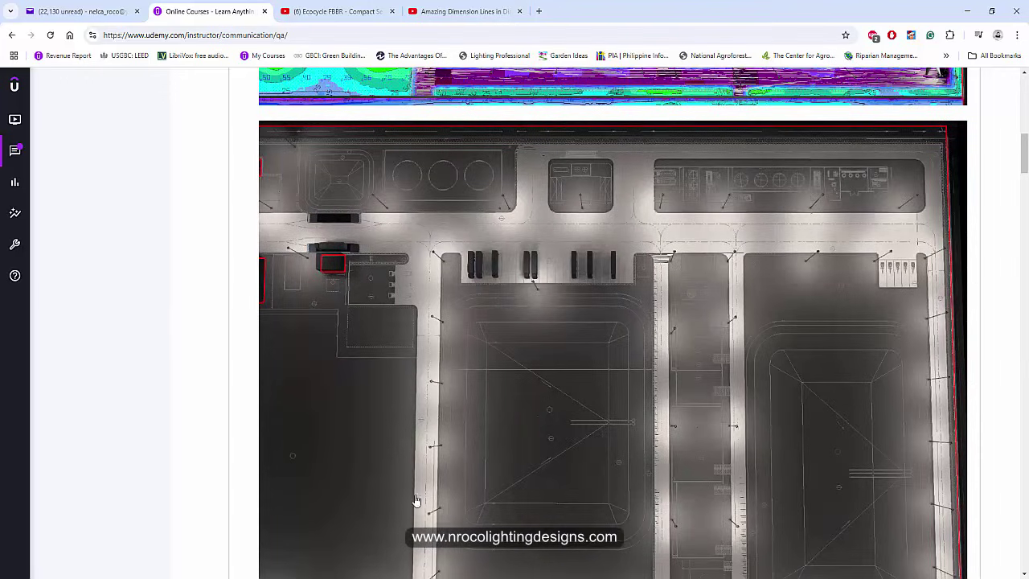
pyautogui.scroll(-5, 442, 442)
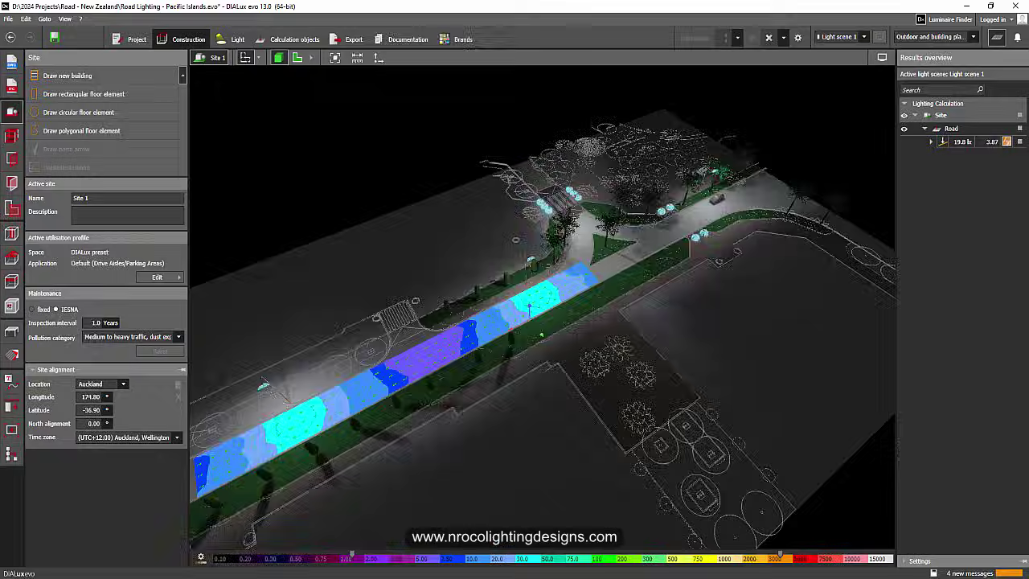
# Return to DIALux evo, show the road site in plan view and open the help lines and labelling tools
pyautogui.moveTo(369, 353); pyautogui.dragTo(691, 414, button='right')
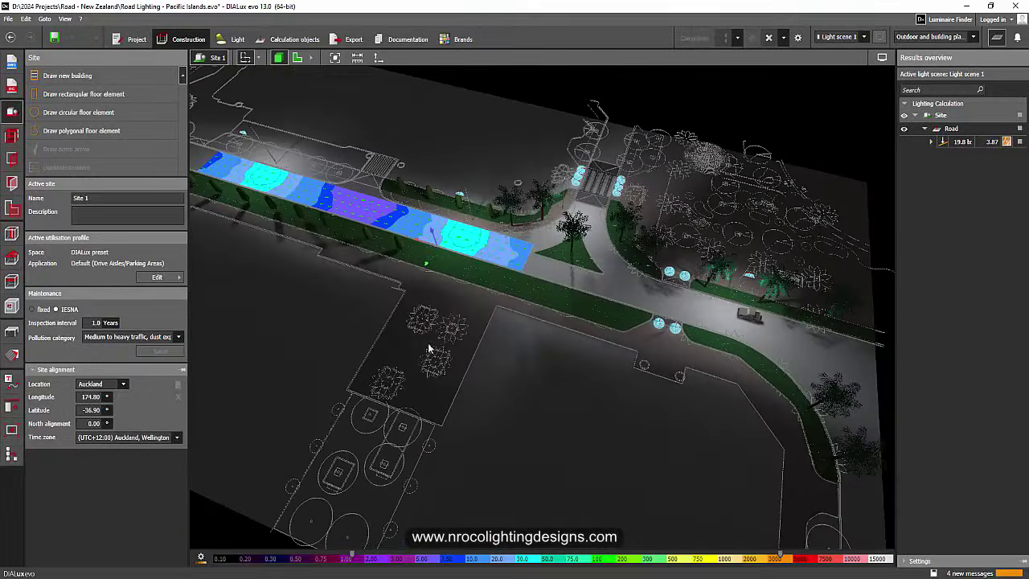
pyautogui.scroll(2, 429, 346)
pyautogui.moveTo(346, 274); pyautogui.dragTo(554, 429, button='middle')
pyautogui.moveTo(278, 261); pyautogui.dragTo(342, 285, button='right')
pyautogui.moveTo(670, 442); pyautogui.dragTo(485, 353, button='right')
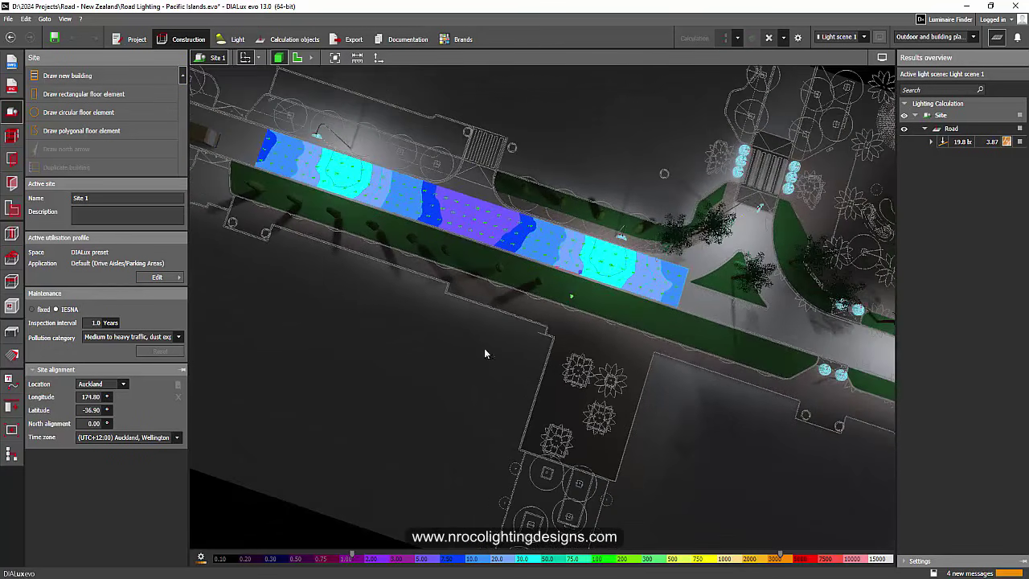
pyautogui.click(297, 58)
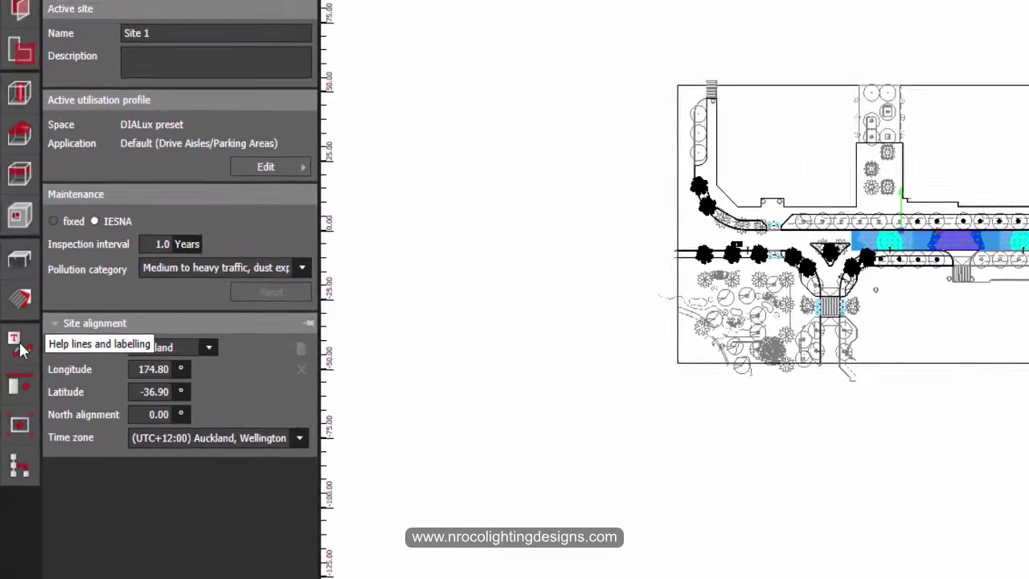
pyautogui.click(12, 384)
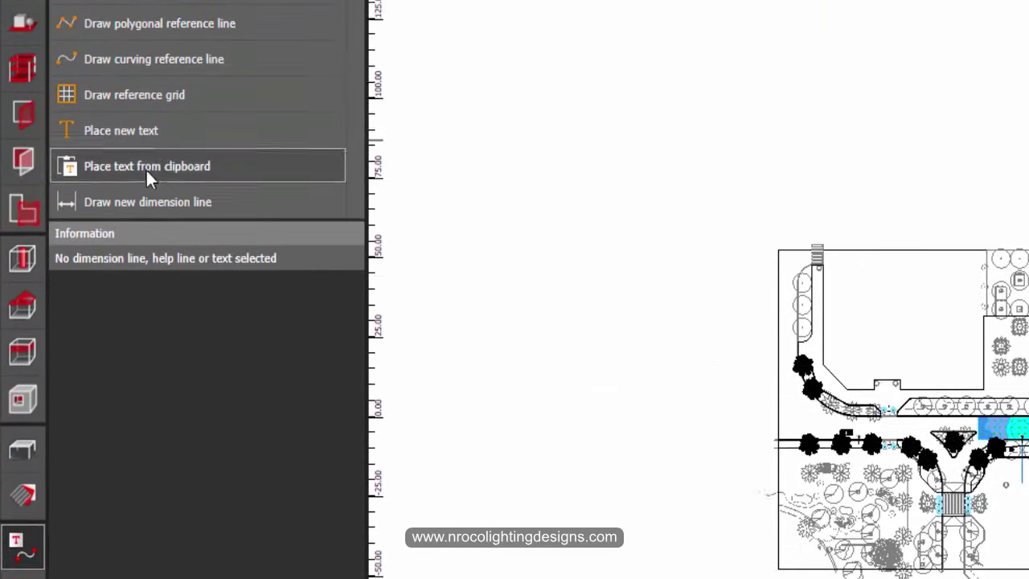
# Draw a dimension line along the road between the two light poles on either side of the crossing, and save the project
pyautogui.scroll(5, 1025, 292)
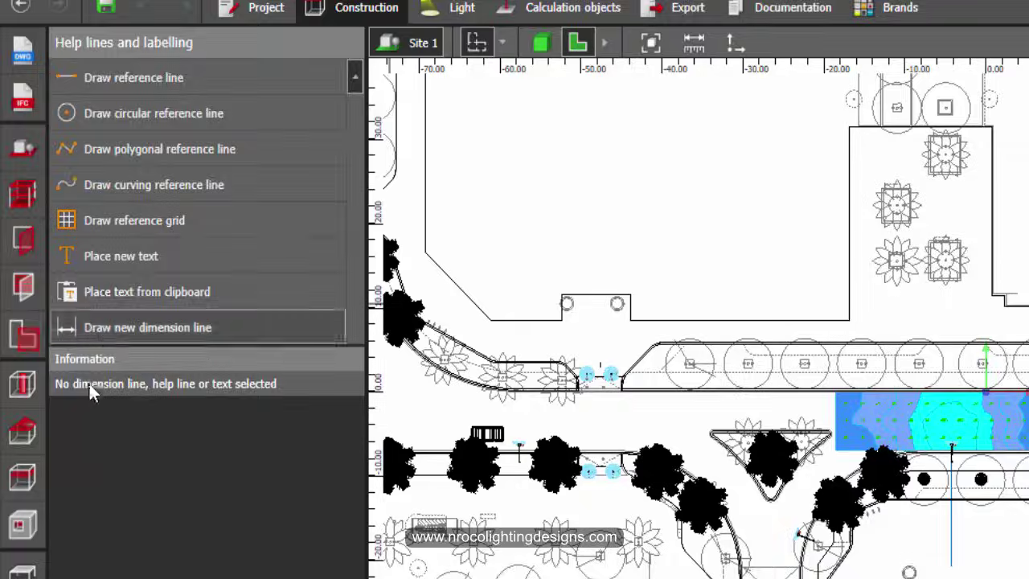
pyautogui.click(111, 330)
pyautogui.scroll(8, 590, 358)
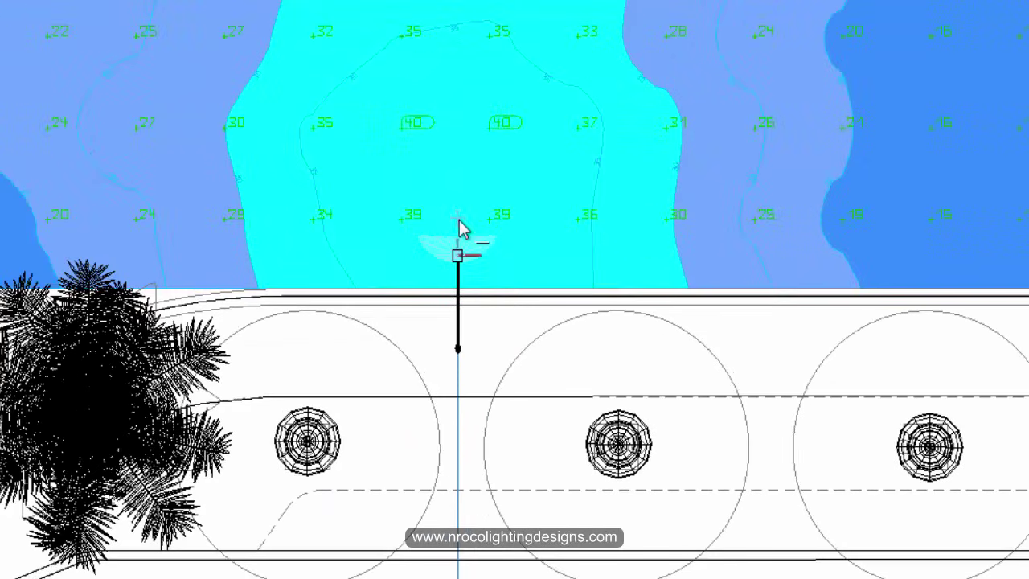
pyautogui.scroll(-5, 462, 229)
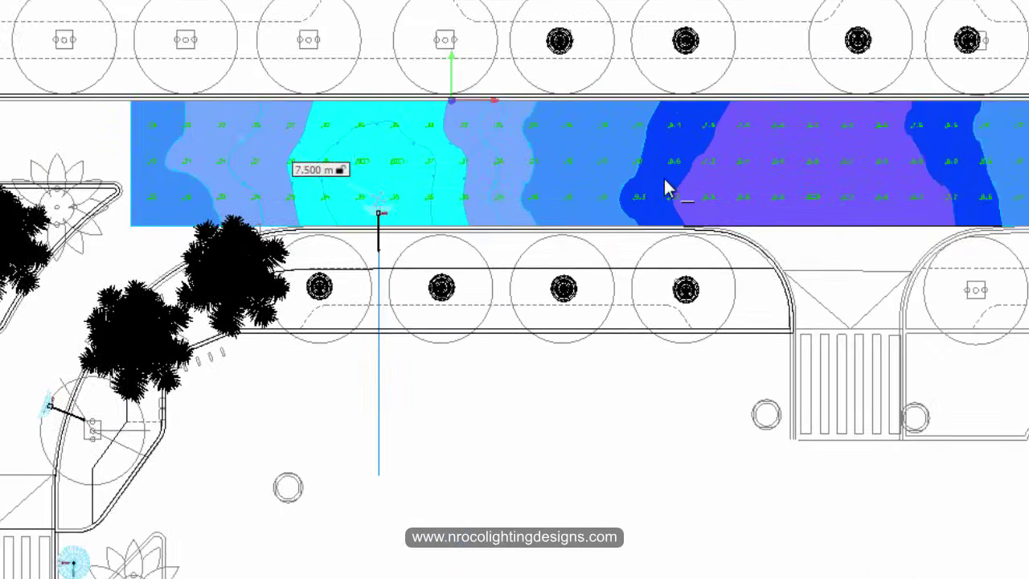
pyautogui.scroll(-5, 948, 257)
pyautogui.scroll(8, 975, 329)
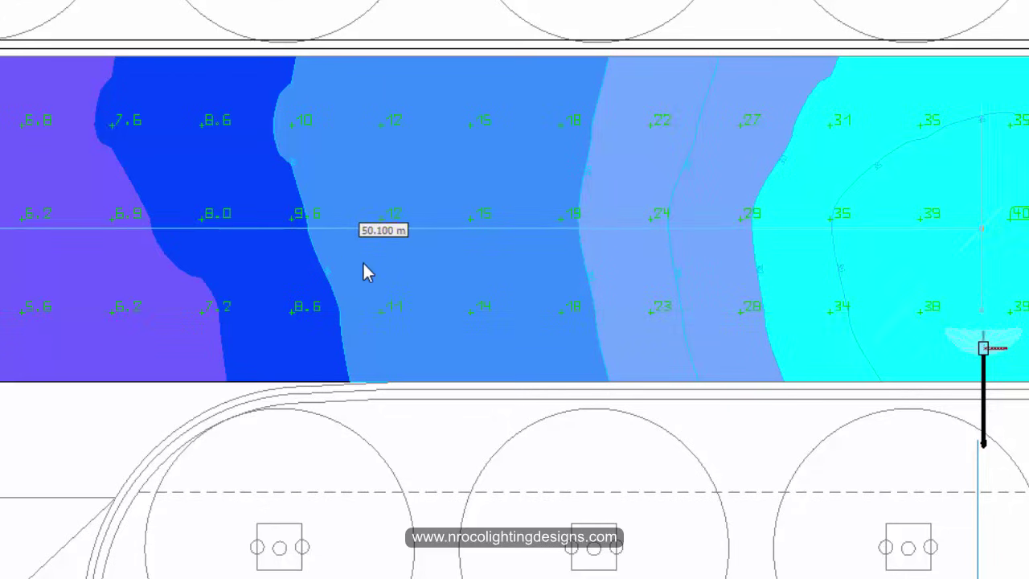
pyautogui.scroll(-4, 330, 291)
pyautogui.scroll(1, 306, 299)
pyautogui.scroll(-1, 35, 260)
pyautogui.scroll(1, 35, 260)
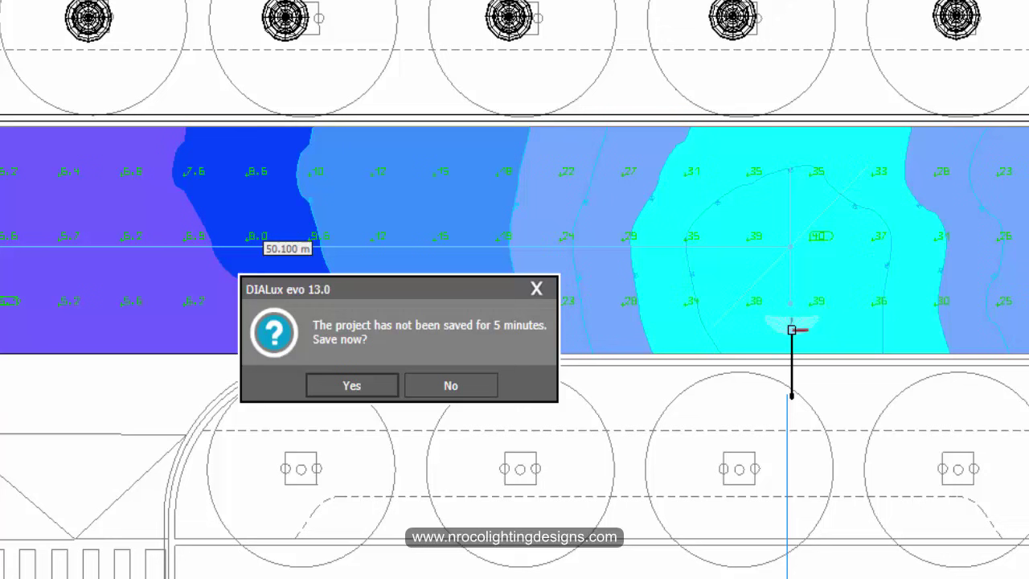
pyautogui.click(362, 386)
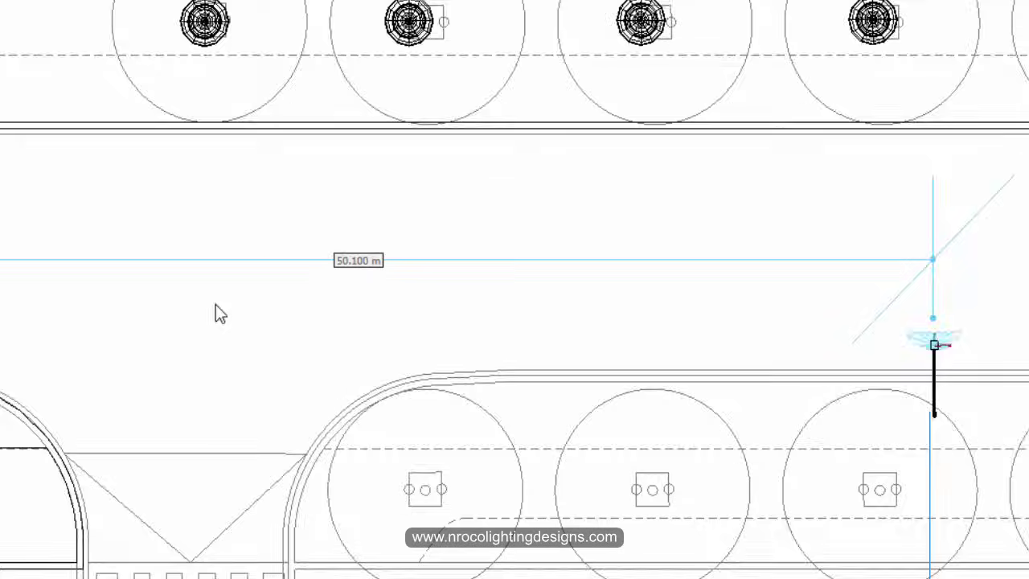
# Examine the new dimension line along the road and both of its ends at the light poles
pyautogui.scroll(3, 232, 260)
pyautogui.scroll(-3, 361, 309)
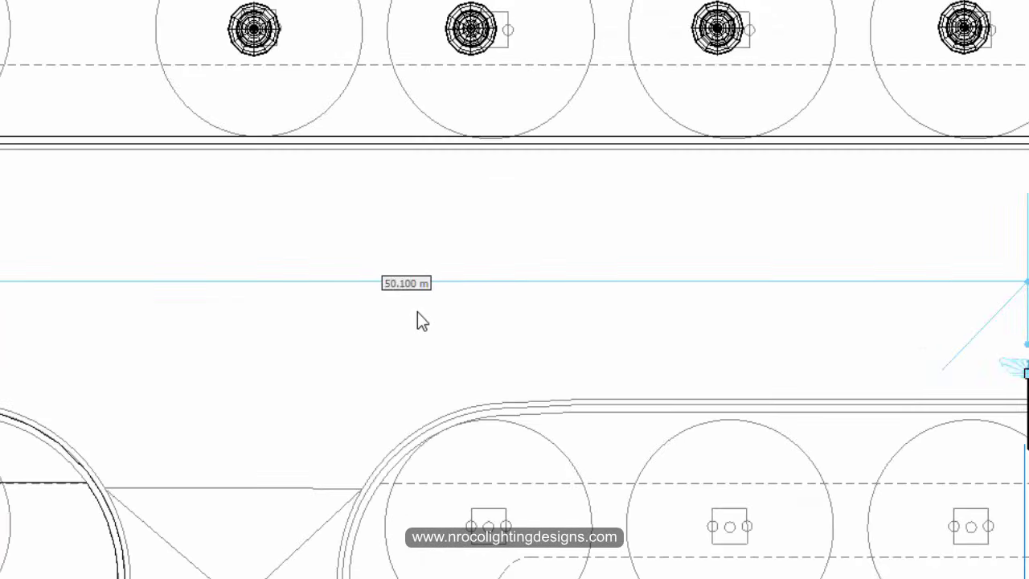
pyautogui.scroll(3, 337, 275)
pyautogui.scroll(-3, 558, 345)
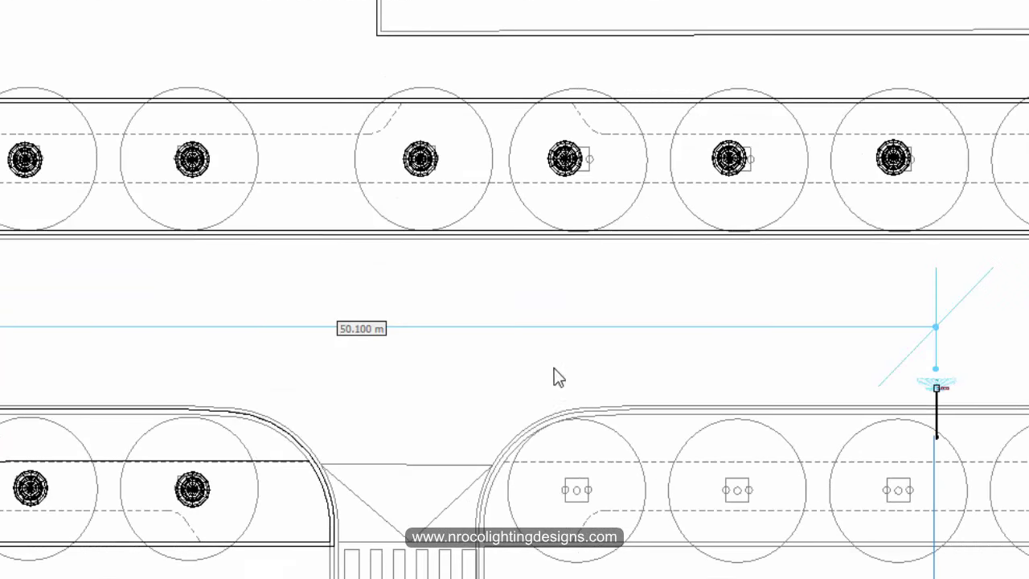
pyautogui.moveTo(716, 272); pyautogui.dragTo(749, 267, button='middle')
pyautogui.scroll(3, 21, 348)
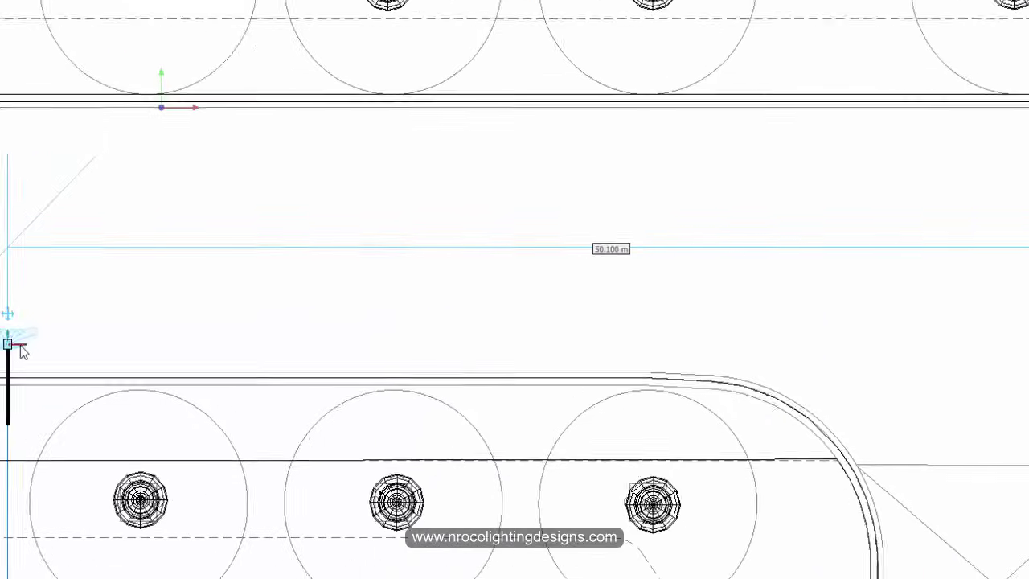
pyautogui.scroll(-5, 230, 319)
pyautogui.scroll(2, 316, 325)
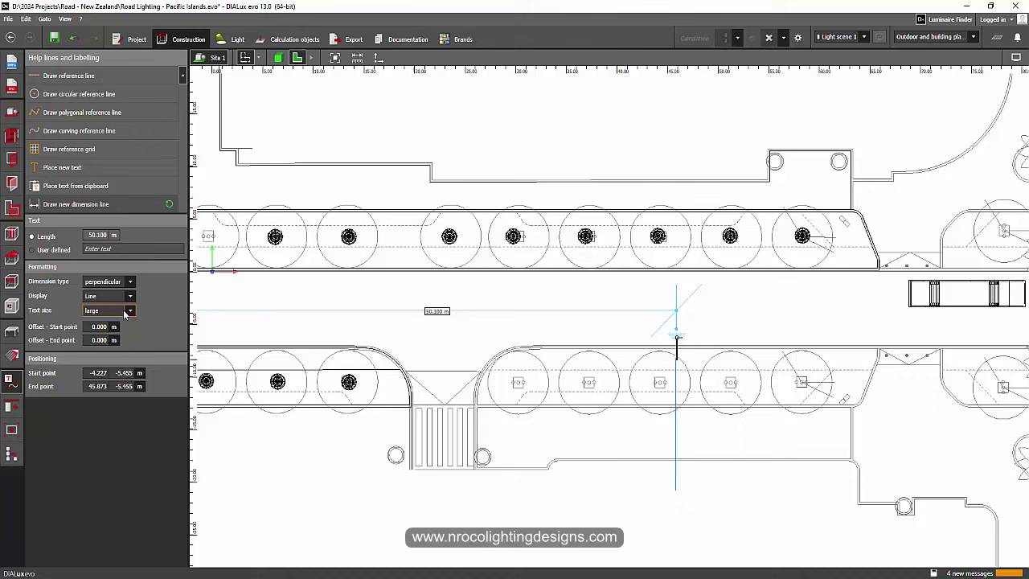
# Set the text size of the dimension line between the two light poles to large
pyautogui.click(104, 311)
pyautogui.click(108, 352)
pyautogui.click(448, 136)
pyautogui.scroll(-2, 455, 175)
pyautogui.scroll(-1, 752, 395)
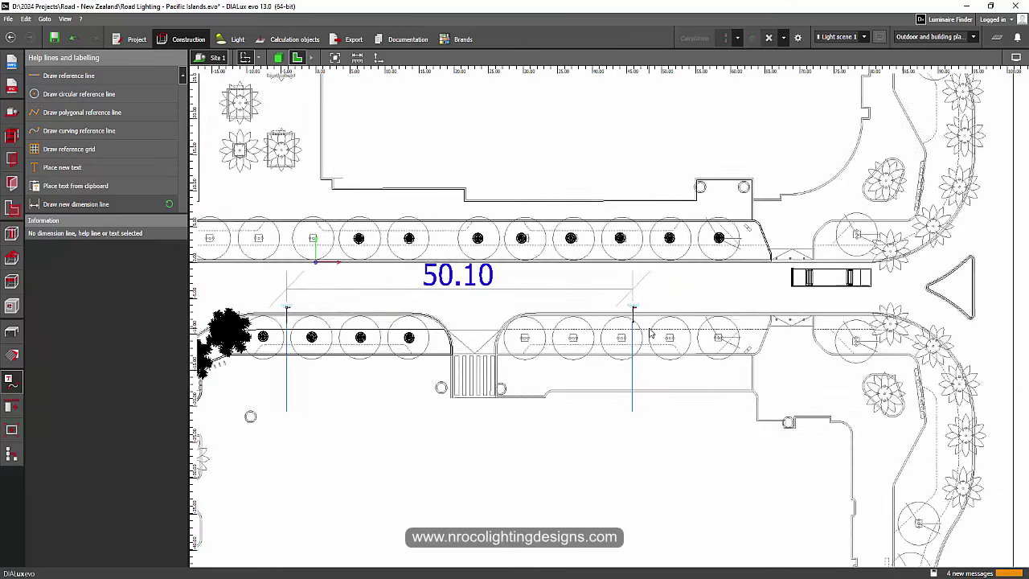
# Set the text size of the dimension line between the two light poles to normal
pyautogui.scroll(1, 652, 333)
pyautogui.scroll(4, 386, 310)
pyautogui.click(388, 271)
pyautogui.click(131, 313)
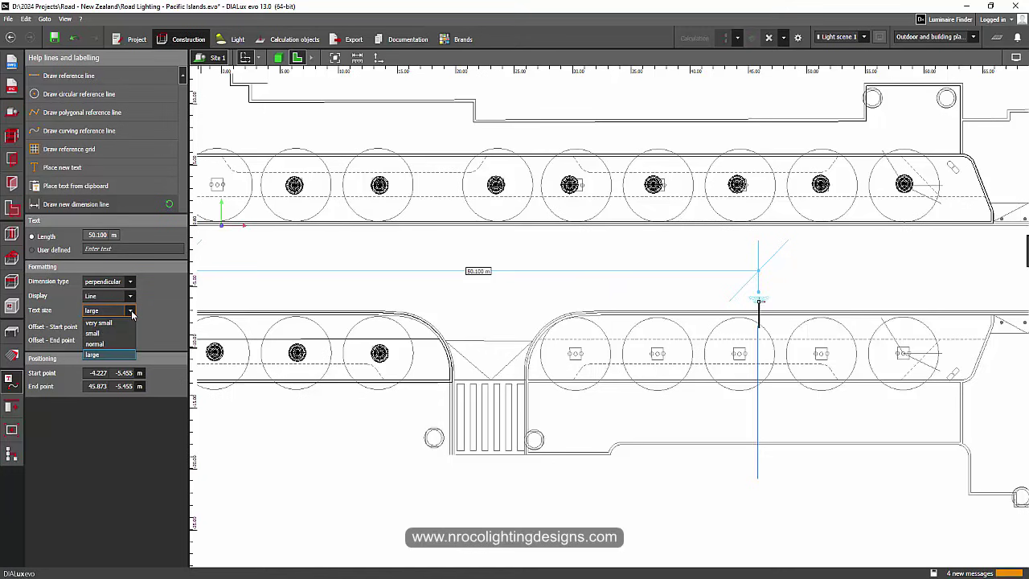
pyautogui.click(95, 343)
pyautogui.click(386, 456)
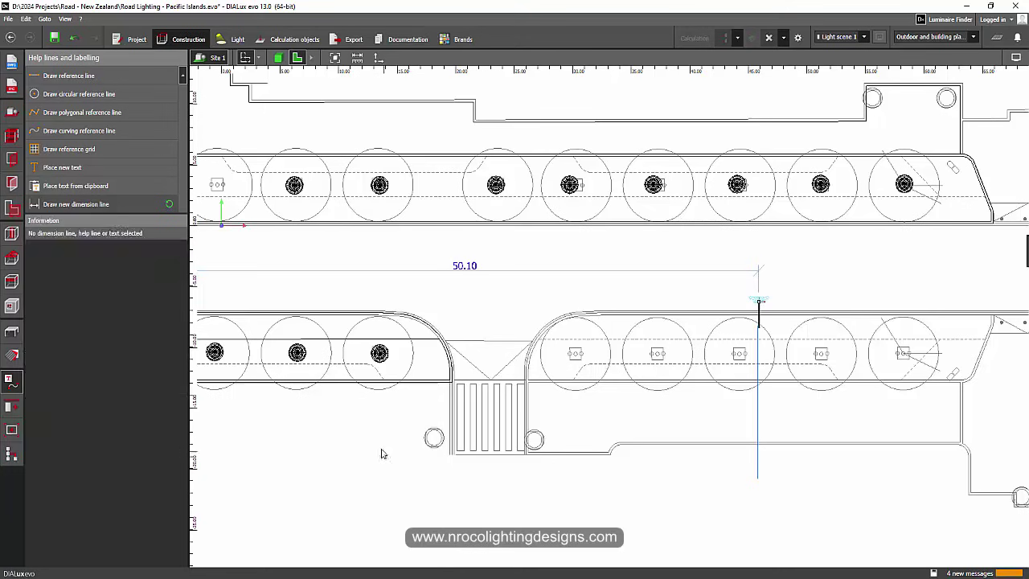
# Draw a second dimension line along the road from the light pole near the parked vehicle to the pole where the first dimension starts
pyautogui.scroll(-4, 373, 434)
pyautogui.moveTo(384, 380); pyautogui.dragTo(618, 284, button='middle')
pyautogui.scroll(2, 483, 255)
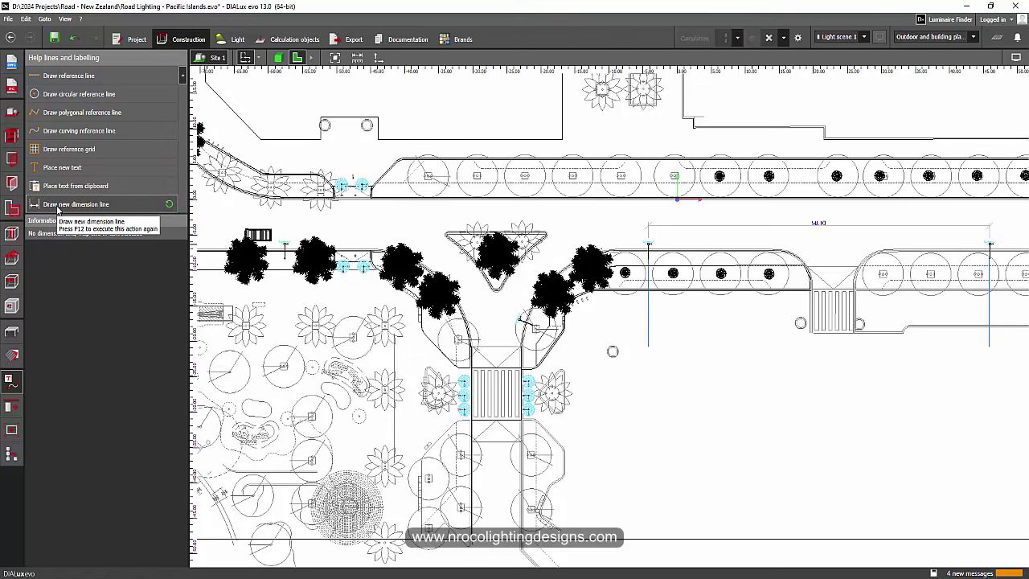
pyautogui.click(57, 208)
pyautogui.scroll(5, 271, 219)
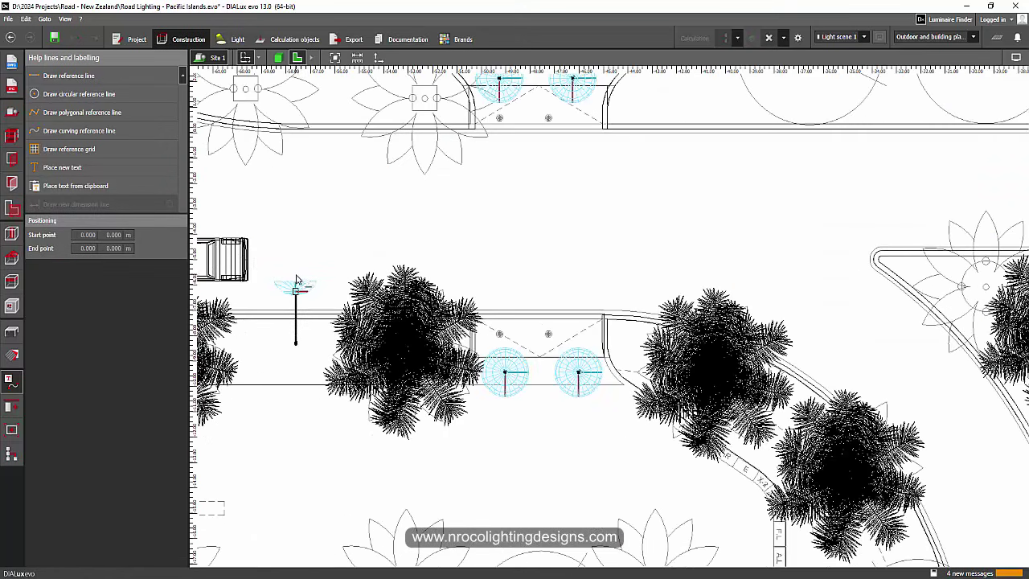
pyautogui.click(295, 279)
pyautogui.scroll(-7, 309, 286)
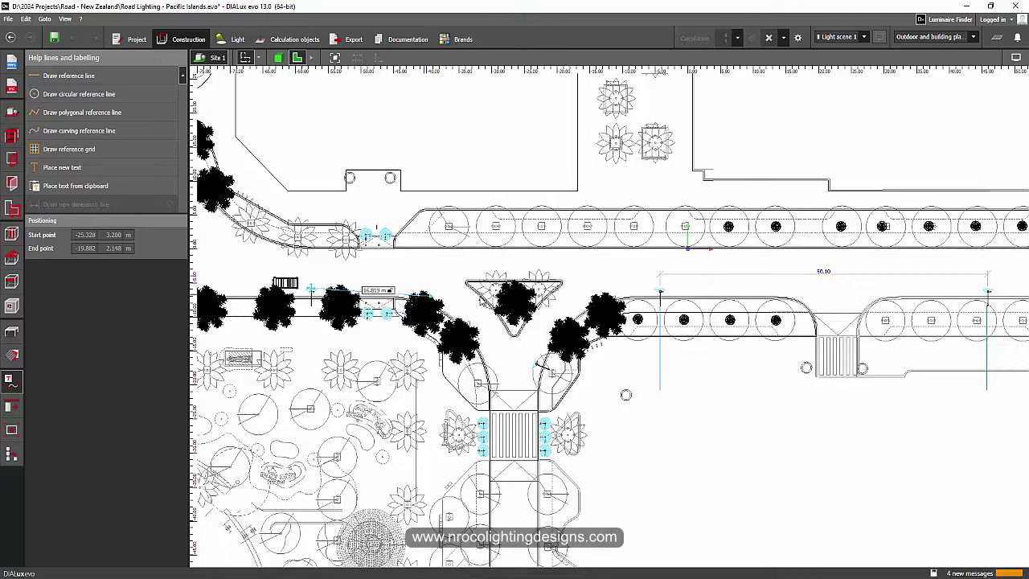
pyautogui.scroll(4, 502, 290)
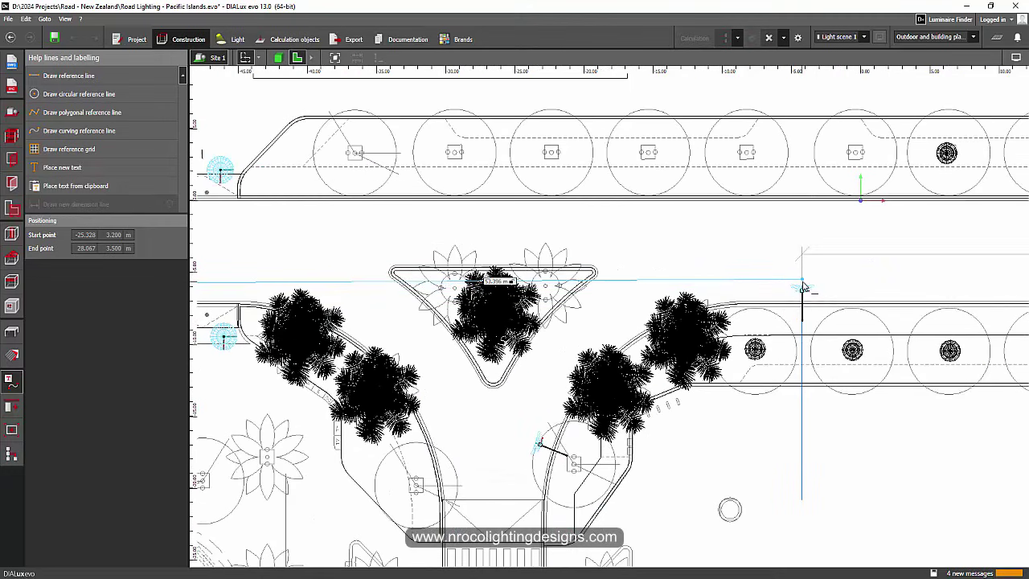
pyautogui.scroll(2, 801, 287)
pyautogui.click(802, 289)
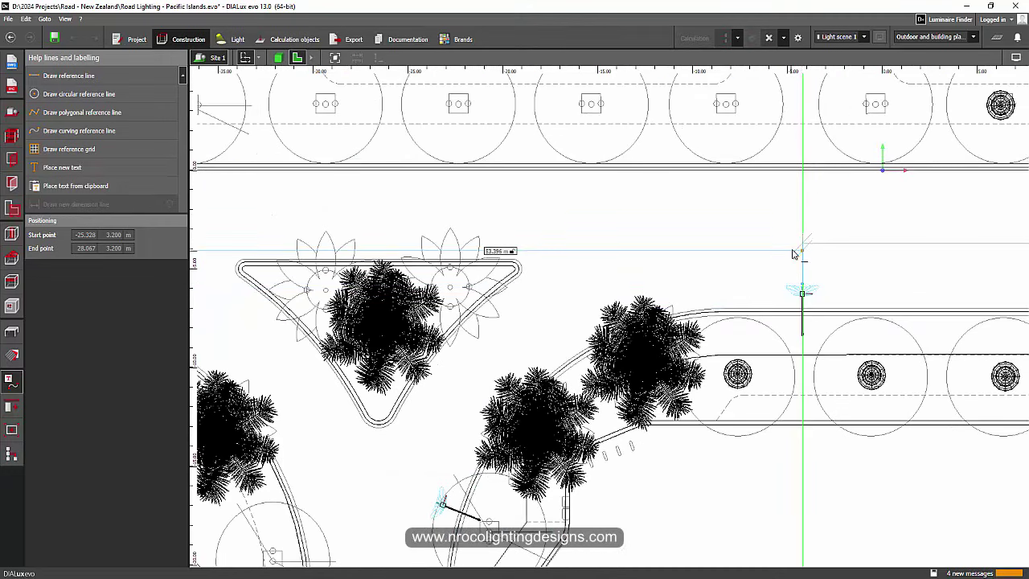
pyautogui.click(801, 245)
pyautogui.scroll(-2, 553, 281)
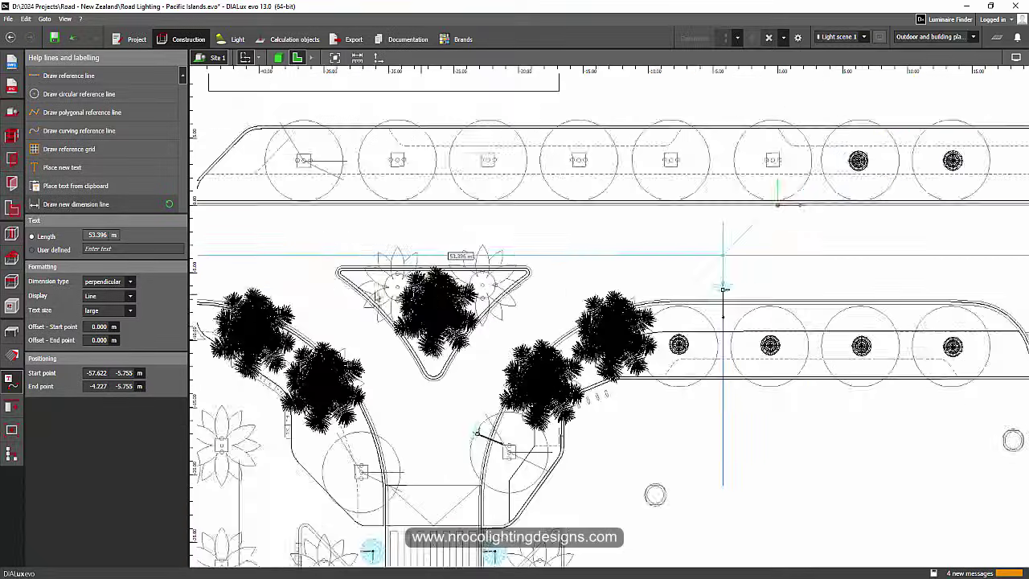
# Set the text size of the dimension line above the triangular island to normal
pyautogui.moveTo(324, 287); pyautogui.dragTo(512, 232, button='middle')
pyautogui.click(483, 229)
pyautogui.scroll(-1, 496, 217)
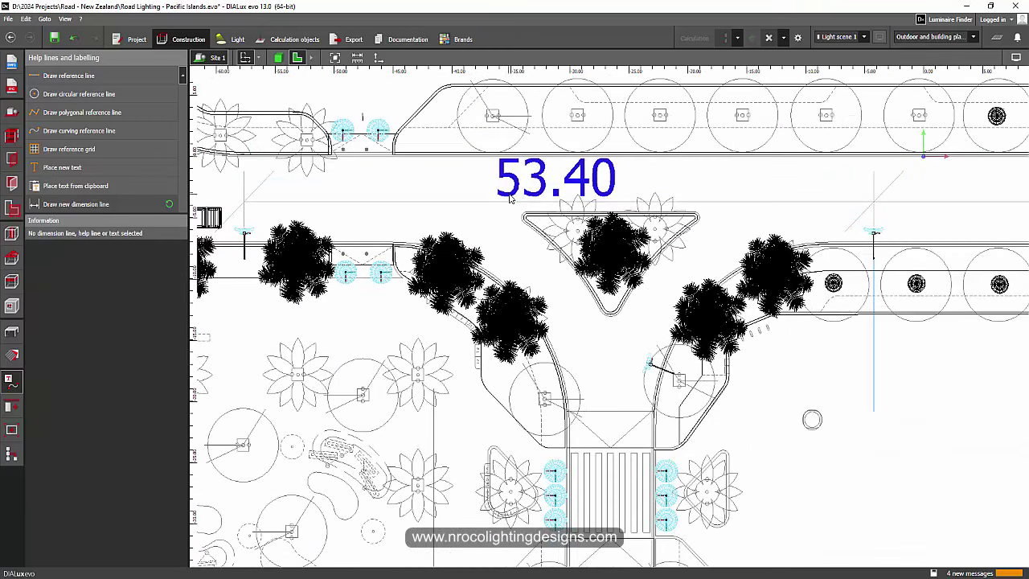
pyautogui.click(514, 201)
pyautogui.scroll(-2, 514, 201)
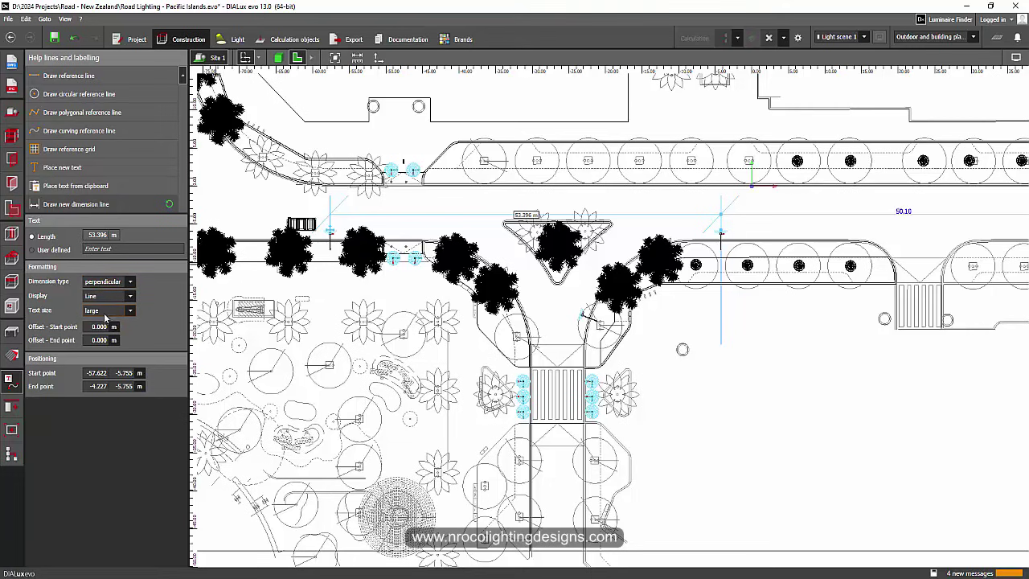
pyautogui.click(102, 311)
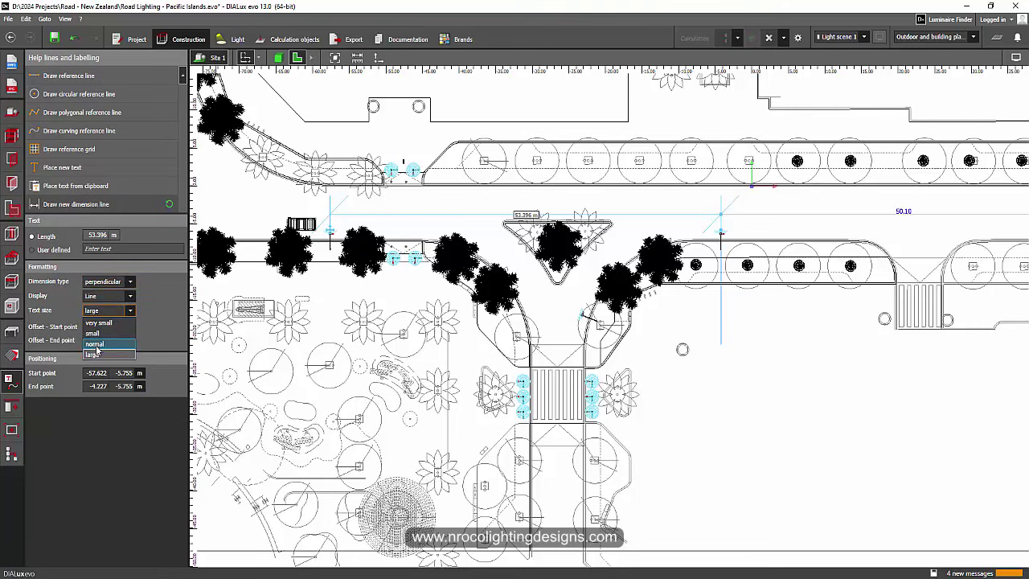
pyautogui.click(95, 344)
pyautogui.click(680, 416)
pyautogui.scroll(3, 528, 215)
pyautogui.scroll(-3, 529, 215)
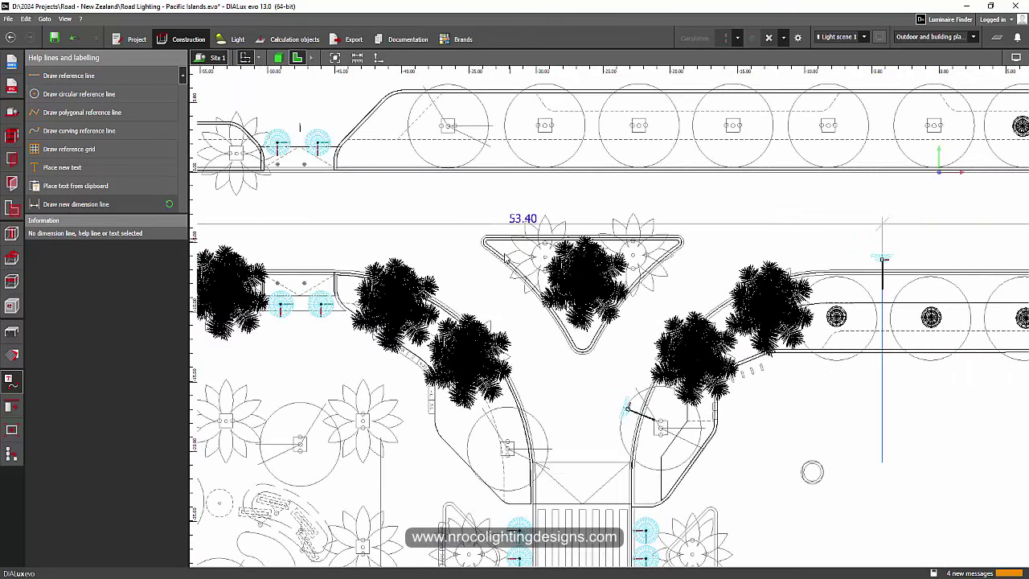
pyautogui.click(1016, 57)
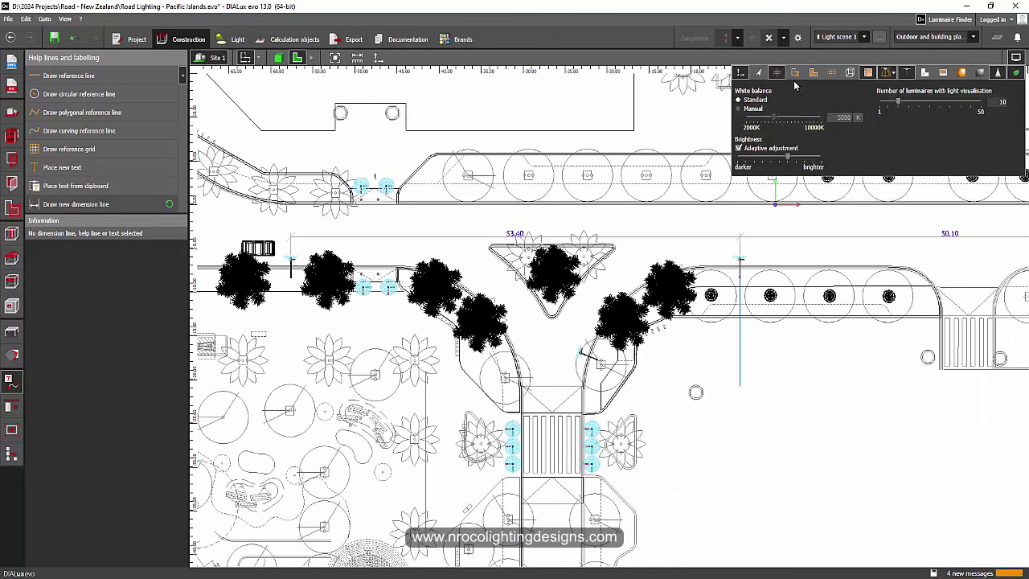
pyautogui.click(739, 369)
pyautogui.moveTo(733, 370)
pyautogui.mouseDown(button='middle')
pyautogui.moveTo(698, 366)
pyautogui.moveTo(730, 354)
pyautogui.mouseUp(button='middle')
pyautogui.scroll(-2, 678, 388)
pyautogui.scroll(-1, 755, 359)
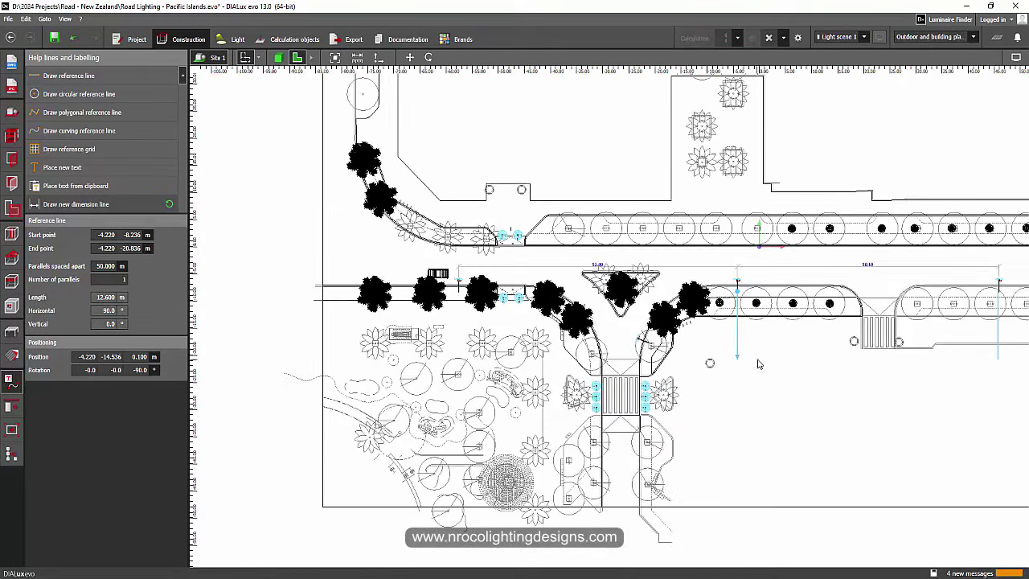
# Move the dimension line east of the triangular island so its start point sits at the pole base, about -4.22, -8.93 m
pyautogui.moveTo(843, 390); pyautogui.dragTo(700, 352, button='middle')
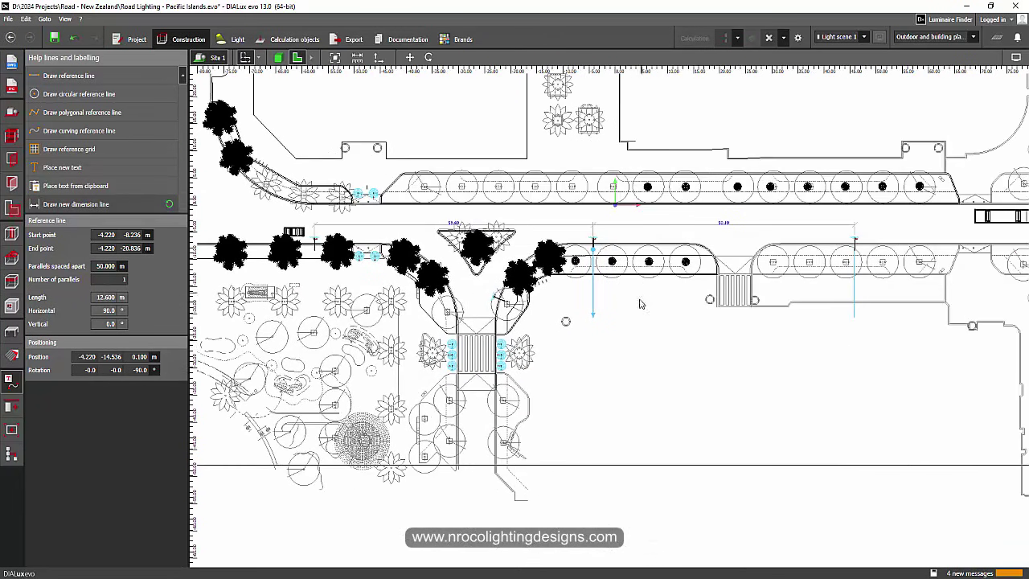
pyautogui.scroll(2, 664, 273)
pyautogui.scroll(3, 534, 235)
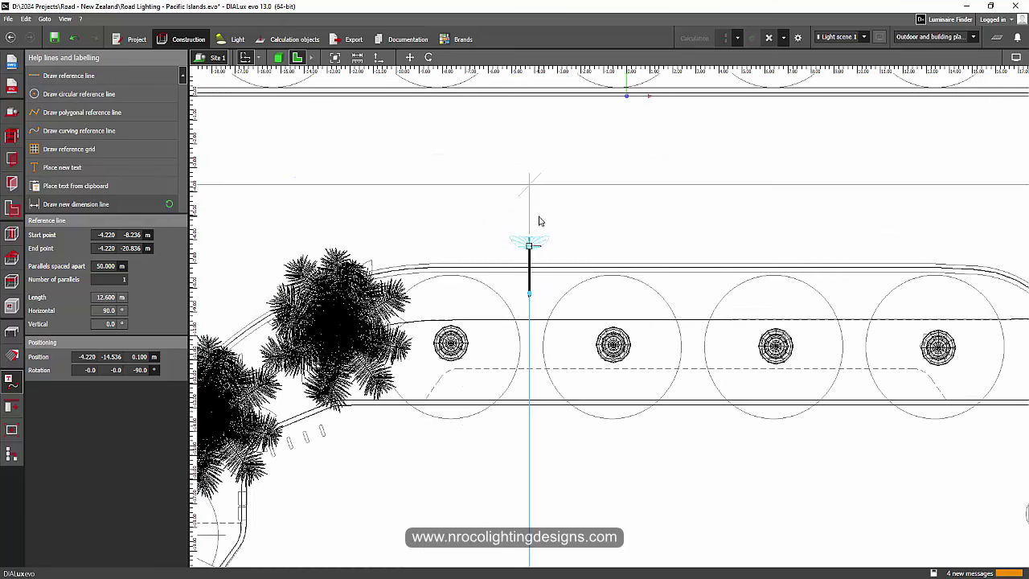
pyautogui.click(532, 237)
pyautogui.scroll(2, 526, 233)
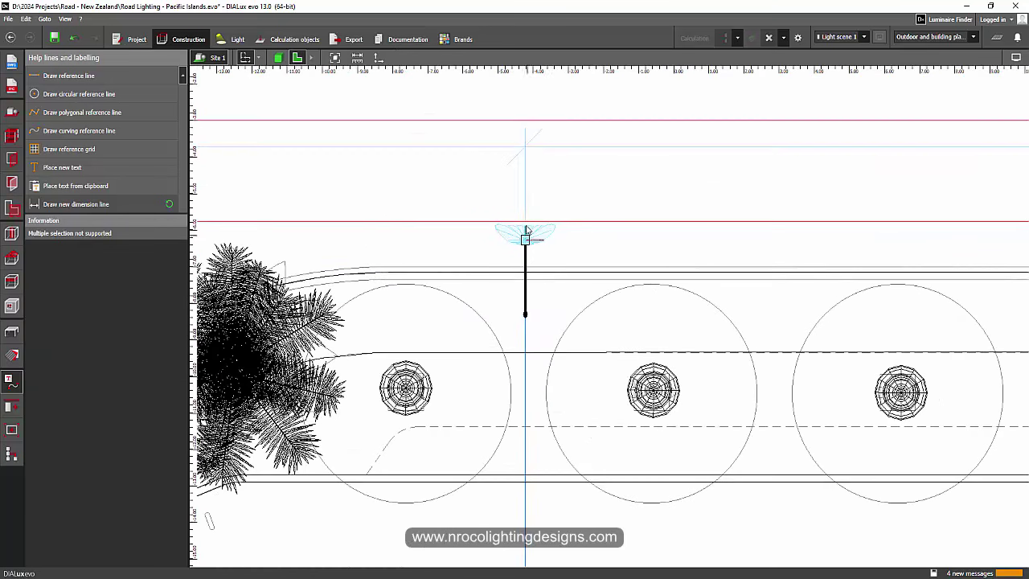
pyautogui.click(544, 150)
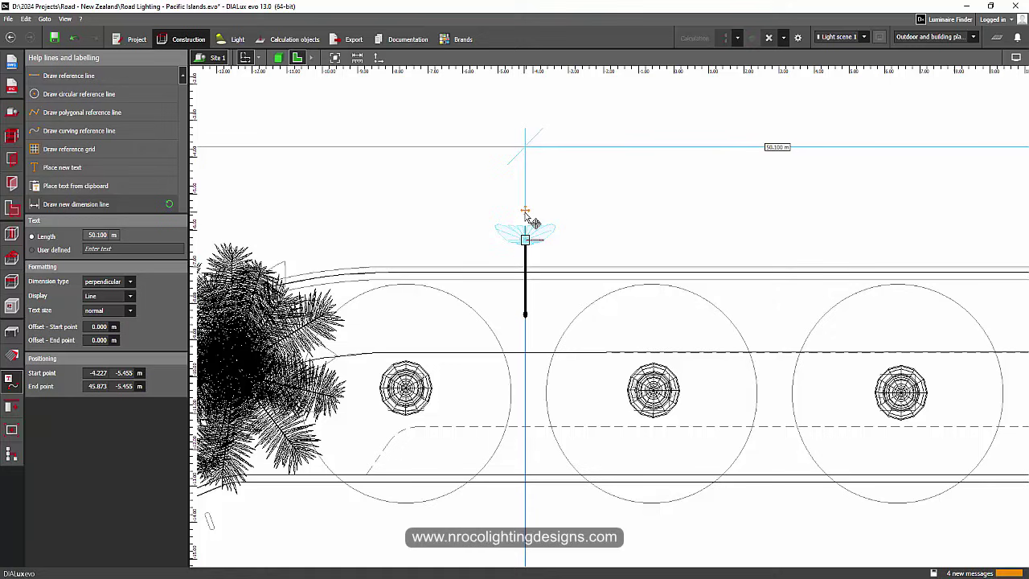
pyautogui.moveTo(526, 215); pyautogui.dragTo(529, 339)
# Snap that dimension line's end point to the reference line at the next light pole, about 45.78, -8.89 m
pyautogui.scroll(-1, 528, 339)
pyautogui.scroll(-1, 529, 339)
pyautogui.moveTo(563, 308); pyautogui.dragTo(201, 265, button='middle')
pyautogui.moveTo(778, 314); pyautogui.dragTo(190, 246, button='middle')
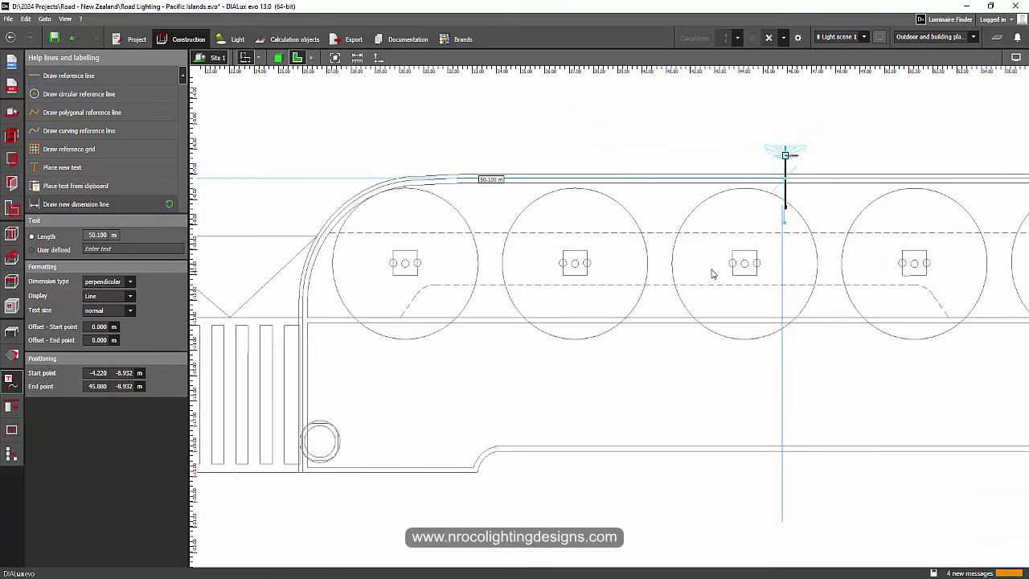
pyautogui.scroll(2, 793, 221)
pyautogui.moveTo(776, 224); pyautogui.dragTo(772, 223)
pyautogui.scroll(-4, 769, 229)
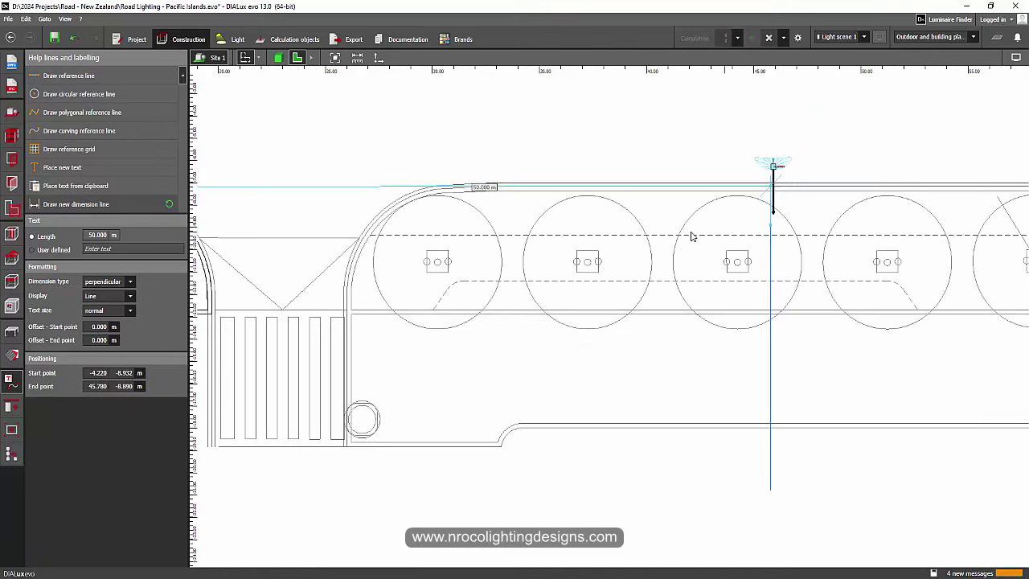
# Offset the 50 m dimension line away from the kerb into the roadway and deselect it
pyautogui.scroll(2, 700, 236)
pyautogui.moveTo(712, 211); pyautogui.dragTo(715, 125)
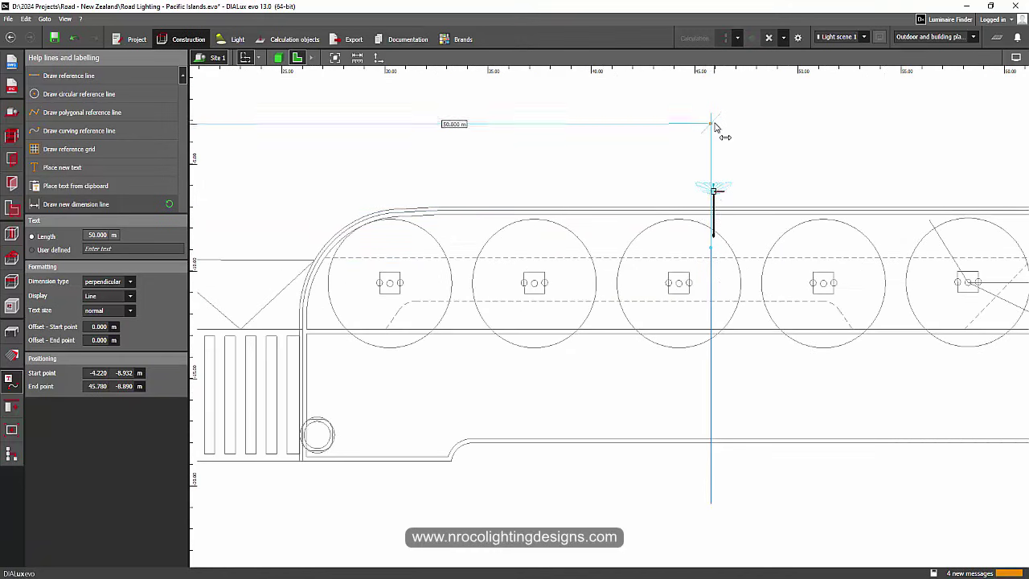
pyautogui.scroll(-2, 691, 156)
pyautogui.scroll(1, 677, 156)
pyautogui.scroll(1, 851, 209)
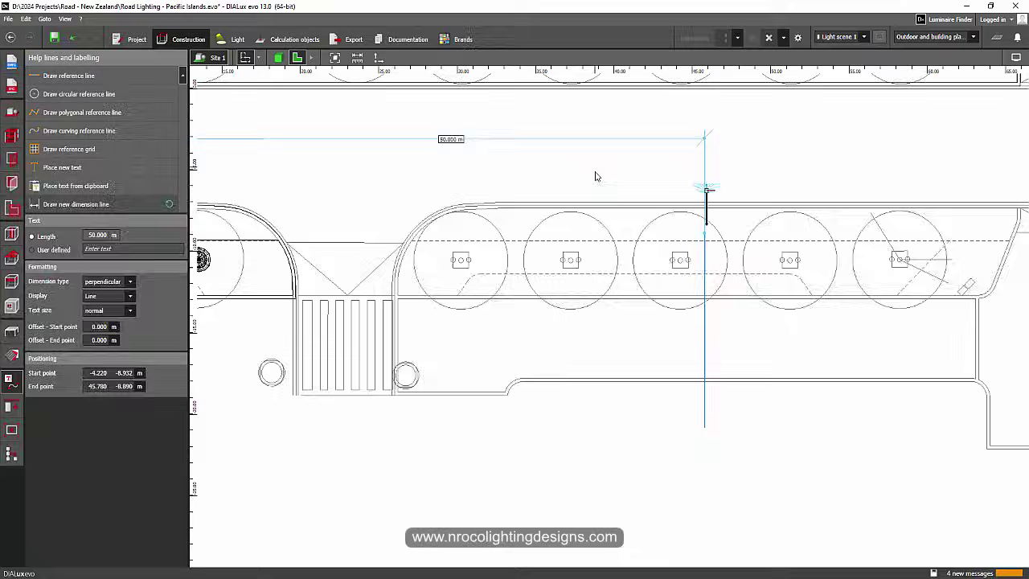
pyautogui.click(593, 173)
pyautogui.scroll(-2, 578, 168)
pyautogui.scroll(1, 666, 159)
pyautogui.scroll(-8, 519, 229)
pyautogui.scroll(2, 328, 233)
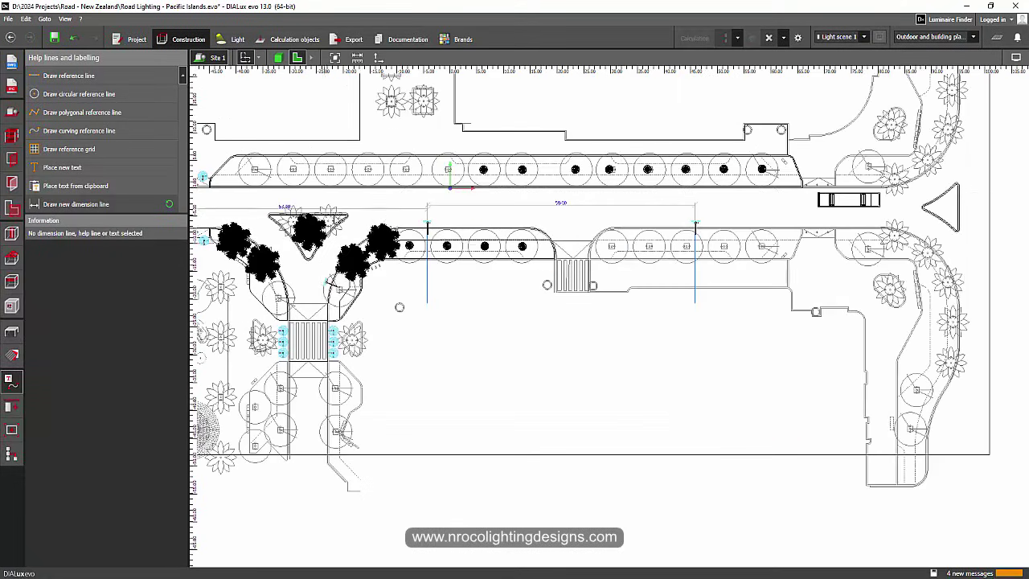
# Delete the dimension line above the triangular island and duplicate the remaining 50 m dimension line
pyautogui.click(388, 210)
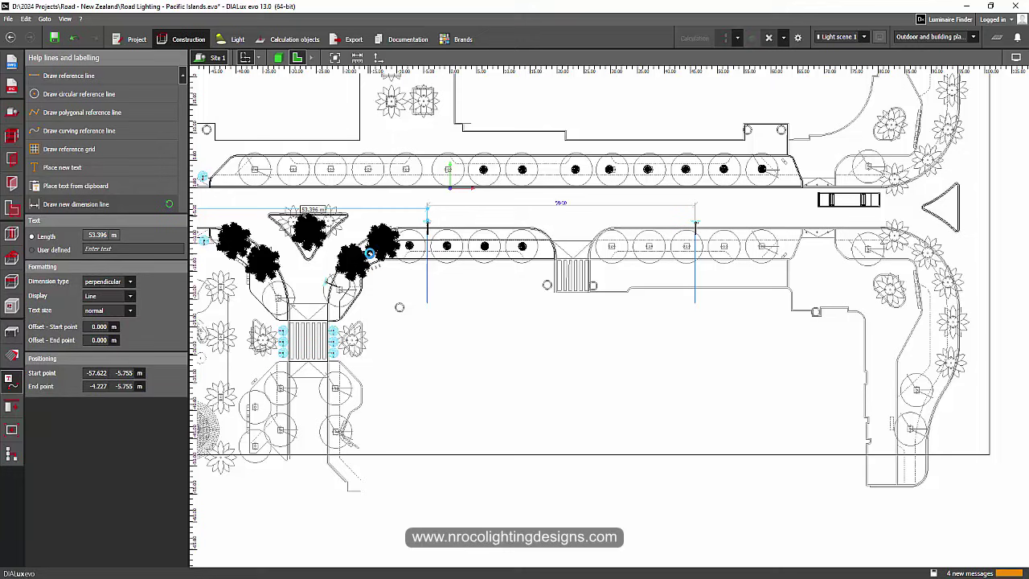
pyautogui.press('Escape')
pyautogui.click(490, 207)
pyautogui.scroll(2, 452, 218)
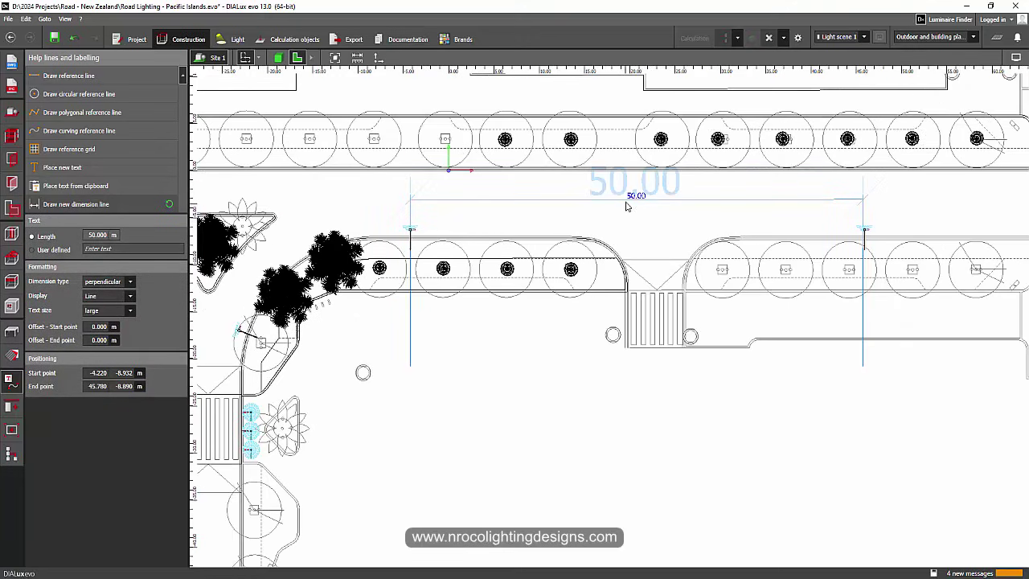
pyautogui.scroll(-1, 421, 290)
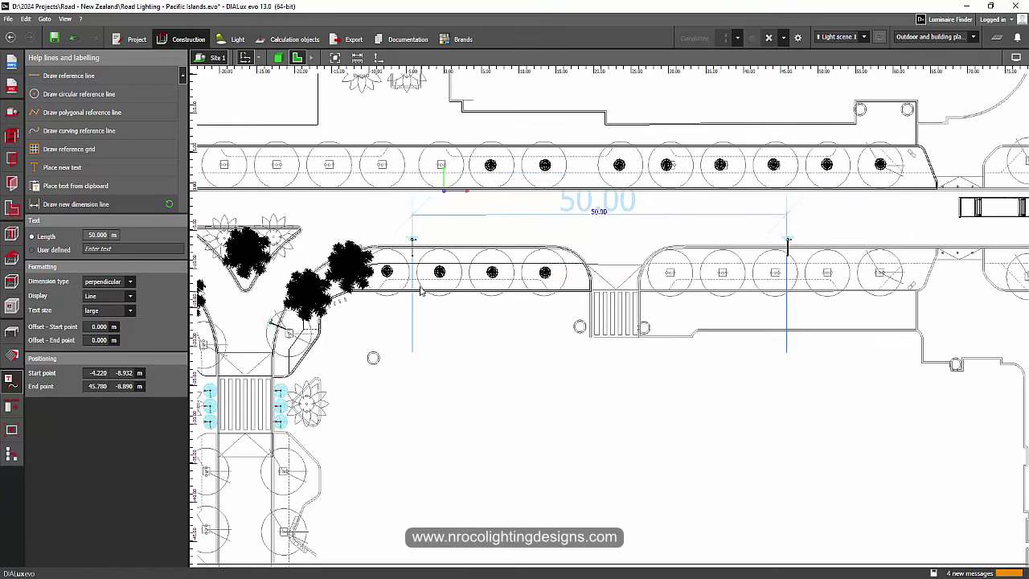
pyautogui.moveTo(412, 217); pyautogui.dragTo(415, 218, button='middle')
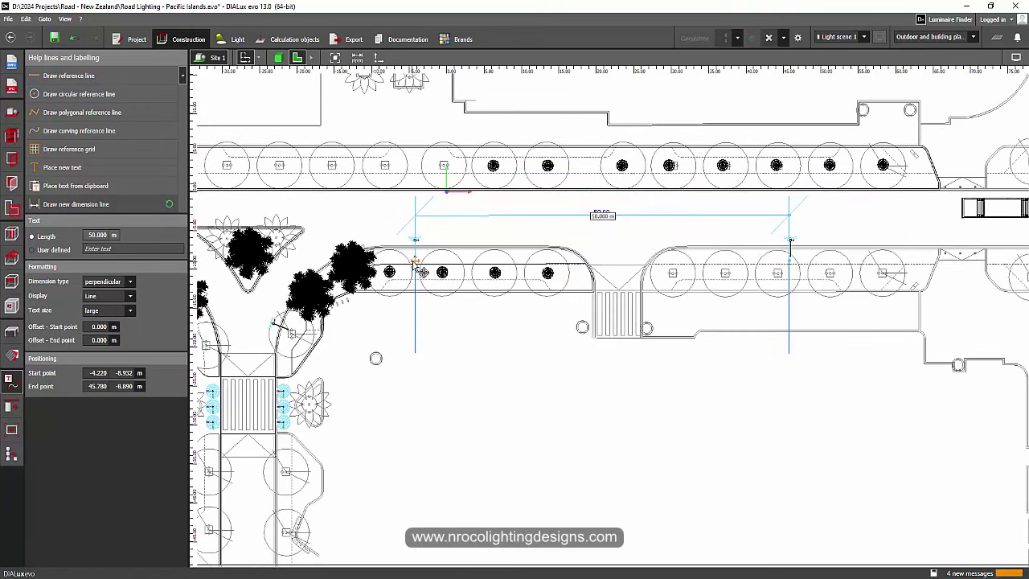
# Move the duplicated dimension line so its start point sits at the light pole near the parked vehicle, about -57.63, -8.90 m
pyautogui.scroll(2, 421, 270)
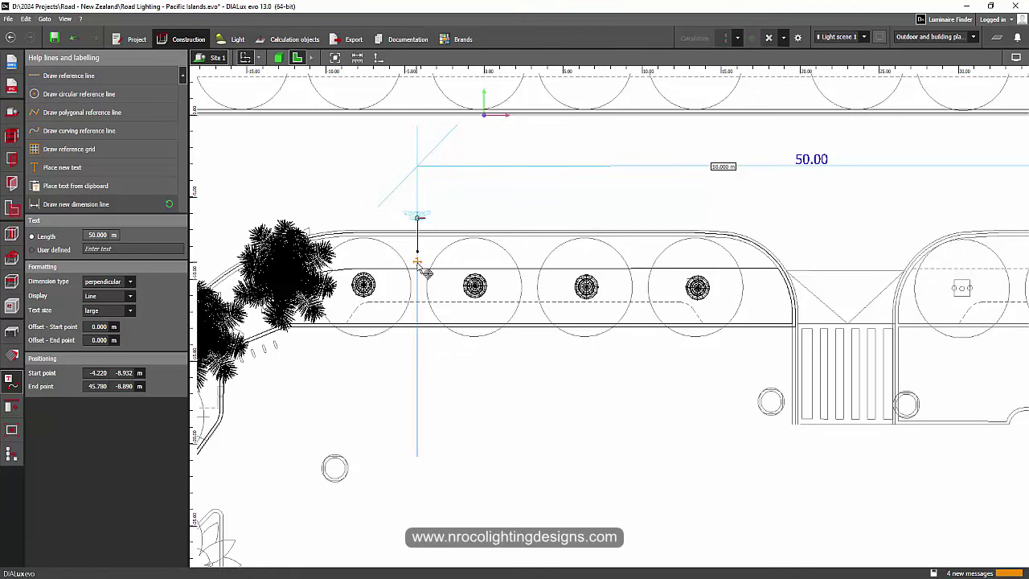
pyautogui.scroll(-4, 256, 324)
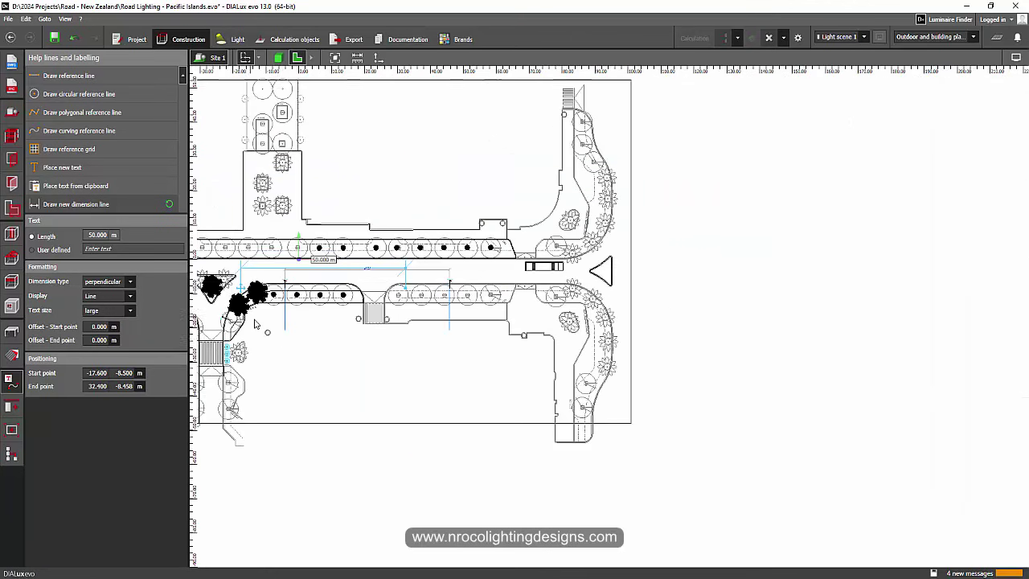
pyautogui.scroll(2, 256, 324)
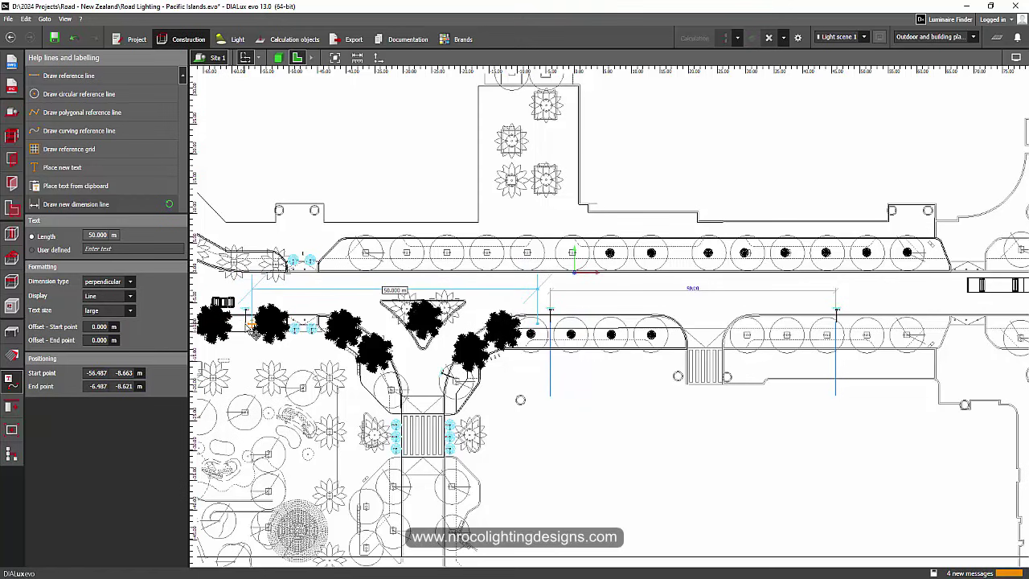
pyautogui.scroll(1, 251, 324)
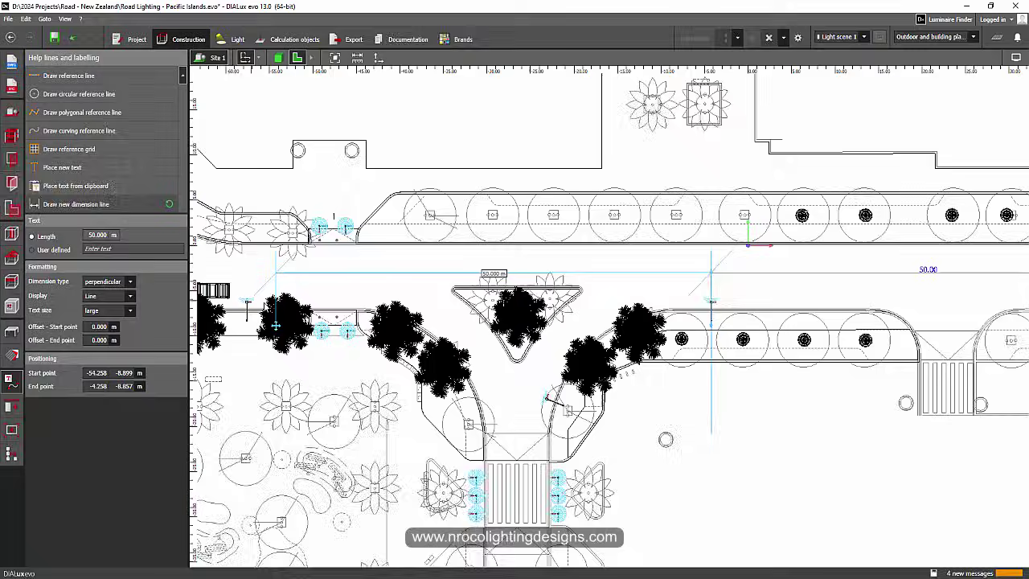
pyautogui.scroll(2, 275, 324)
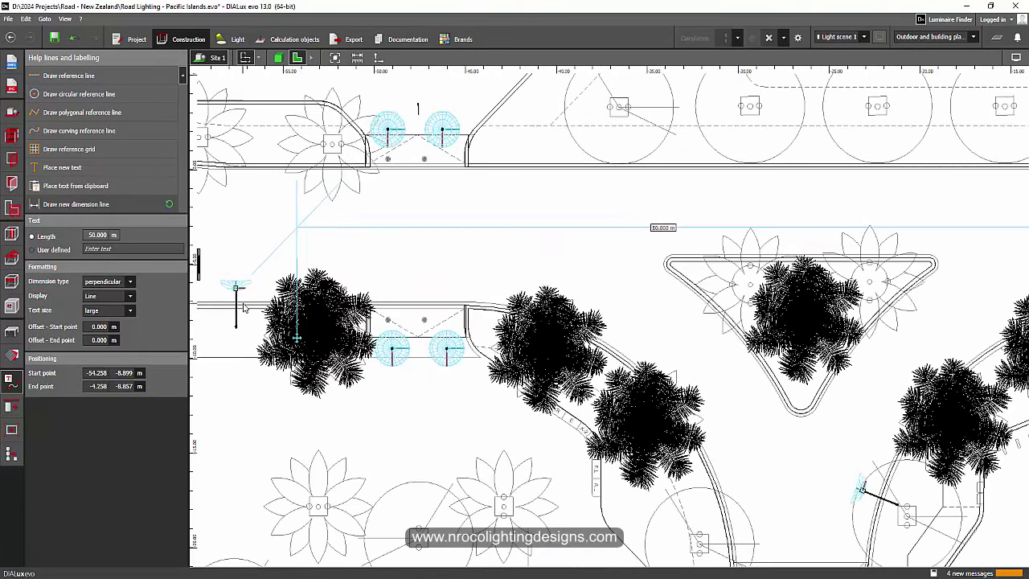
pyautogui.scroll(-1, 304, 303)
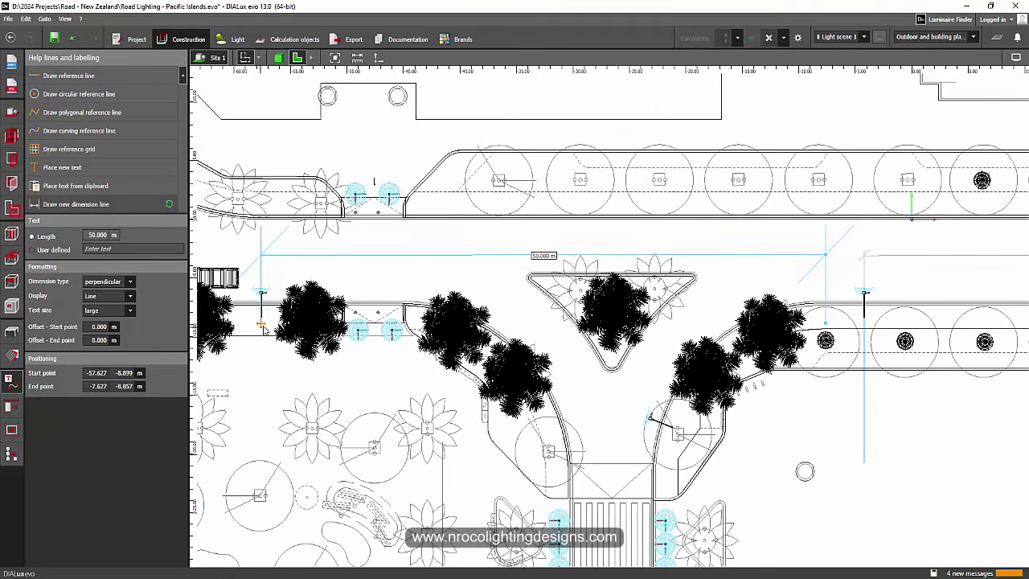
# Stretch the duplicated dimension line's end point to the base of the next light pole, about -4.22, -8.93 m
pyautogui.scroll(1, 260, 329)
pyautogui.scroll(1, 791, 319)
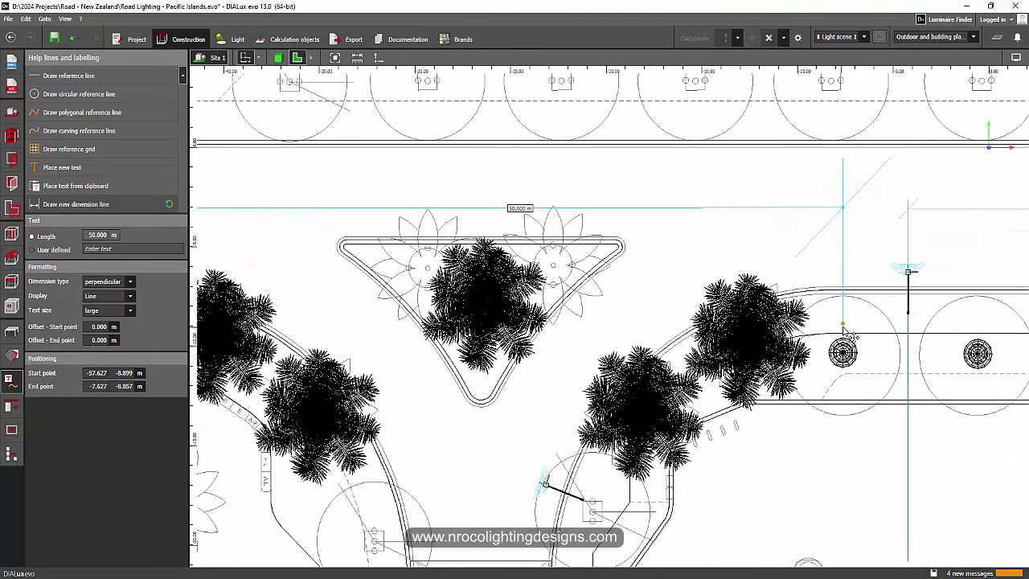
pyautogui.click(916, 334)
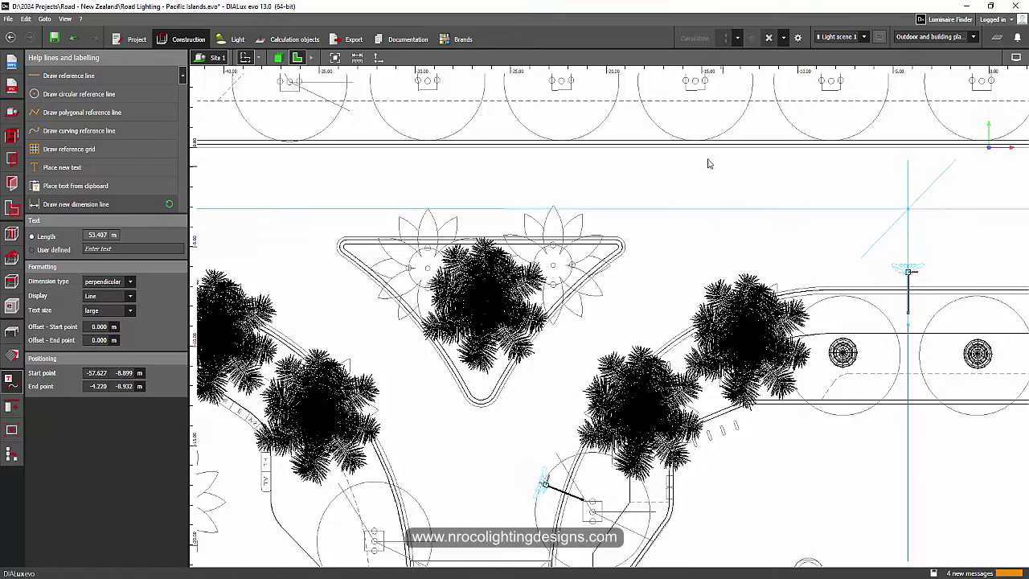
# Set the text size of the duplicated dimension line above the triangular island to normal and deselect it
pyautogui.scroll(-2, 576, 235)
pyautogui.click(588, 228)
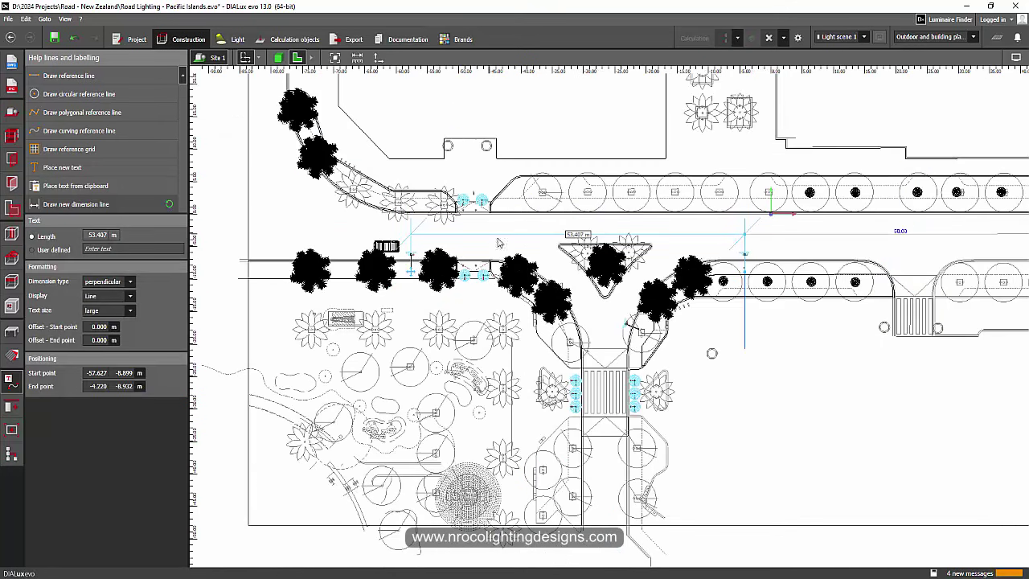
pyautogui.click(119, 315)
pyautogui.click(106, 340)
pyautogui.click(725, 353)
pyautogui.scroll(3, 726, 354)
pyautogui.scroll(-3, 851, 245)
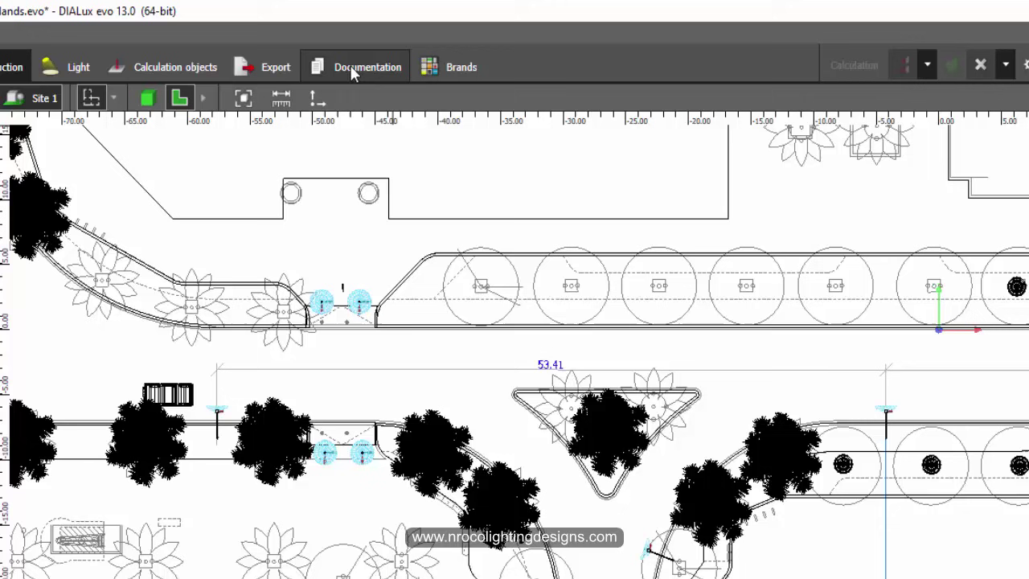
# Open the project documentation to check the dimension lines in the report
pyautogui.click(350, 77)
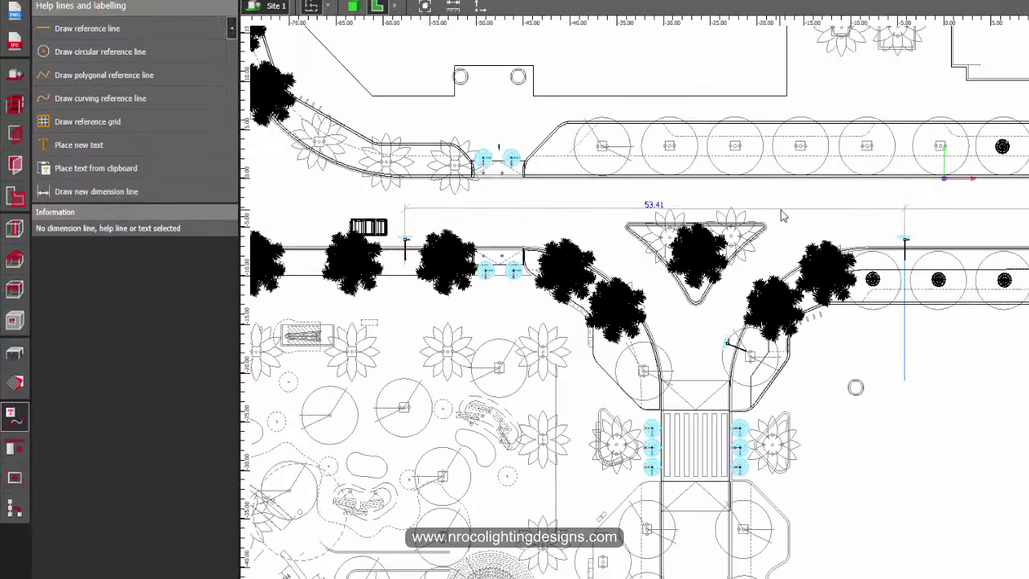
# Set the text size of both dimension lines along the road to large
pyautogui.click(611, 217)
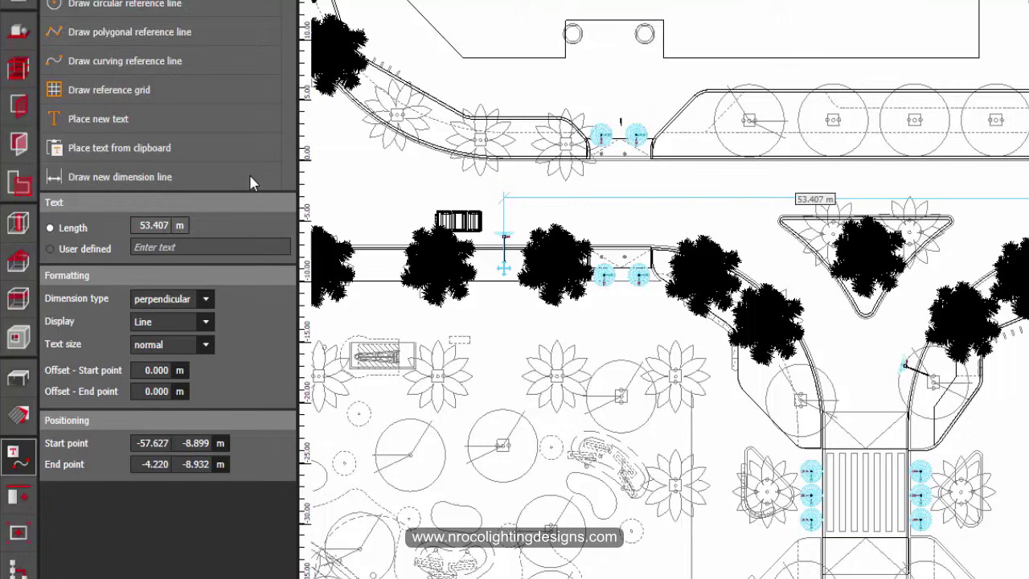
pyautogui.click(175, 349)
pyautogui.click(169, 413)
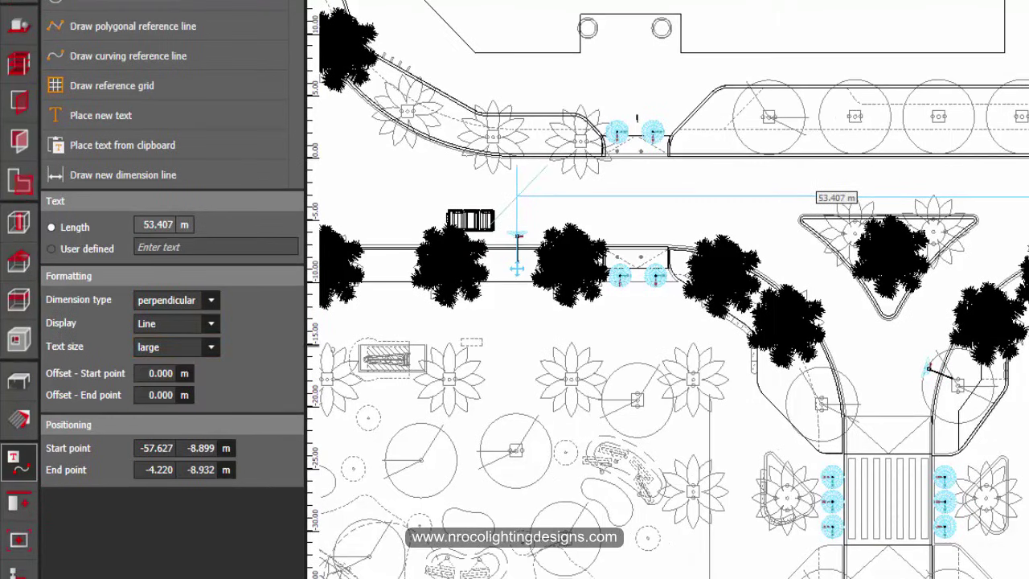
pyautogui.click(1027, 196)
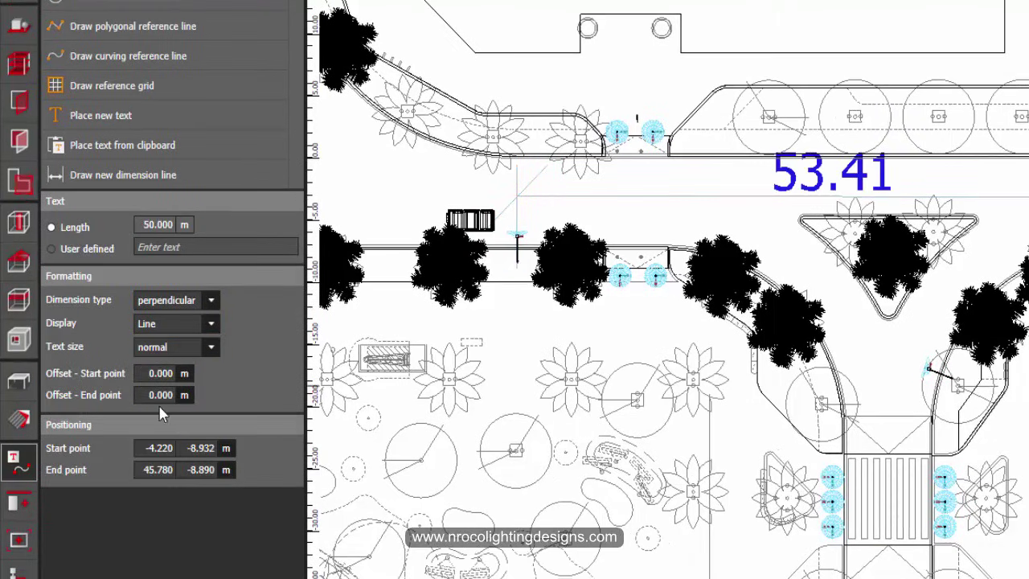
pyautogui.click(175, 346)
pyautogui.click(164, 415)
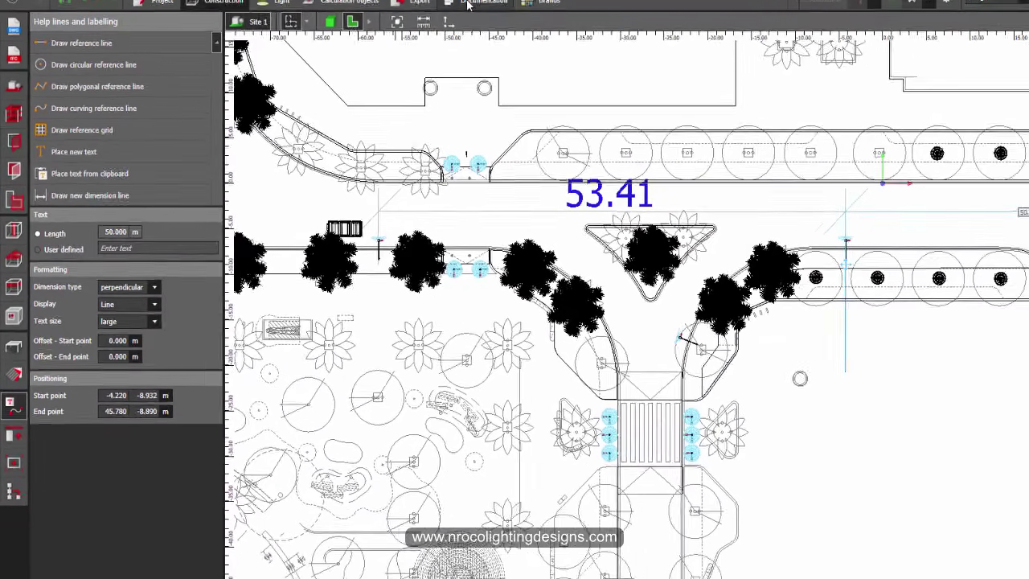
# Switch to the project documentation with the enlarged dimension text
pyautogui.click(468, 4)
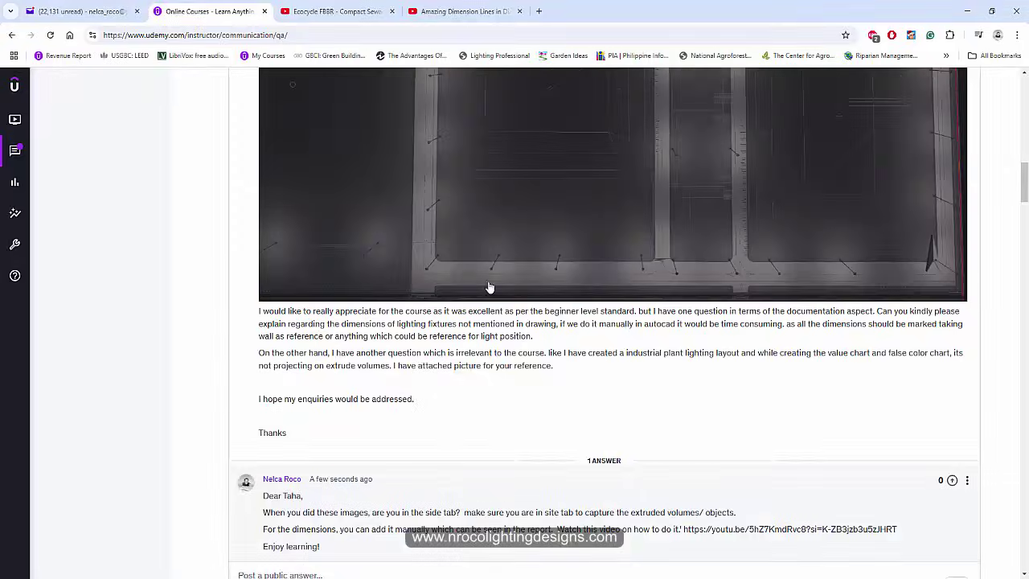
# Examine the student's attached lighting layout images and the question about luminaire dimensions in the course Q&A post
pyautogui.scroll(3, 506, 198)
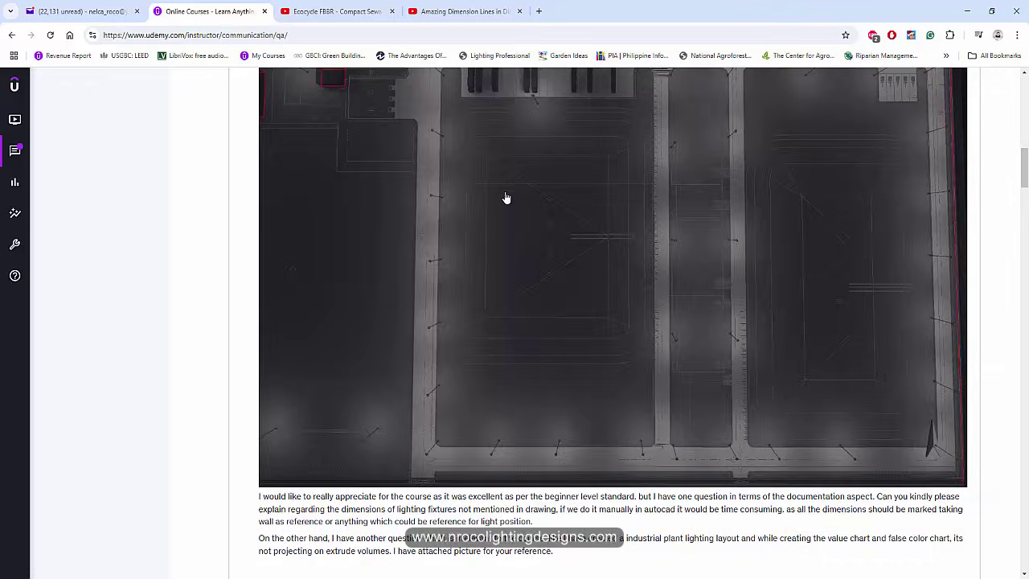
pyautogui.scroll(7, 506, 197)
pyautogui.scroll(-5, 482, 184)
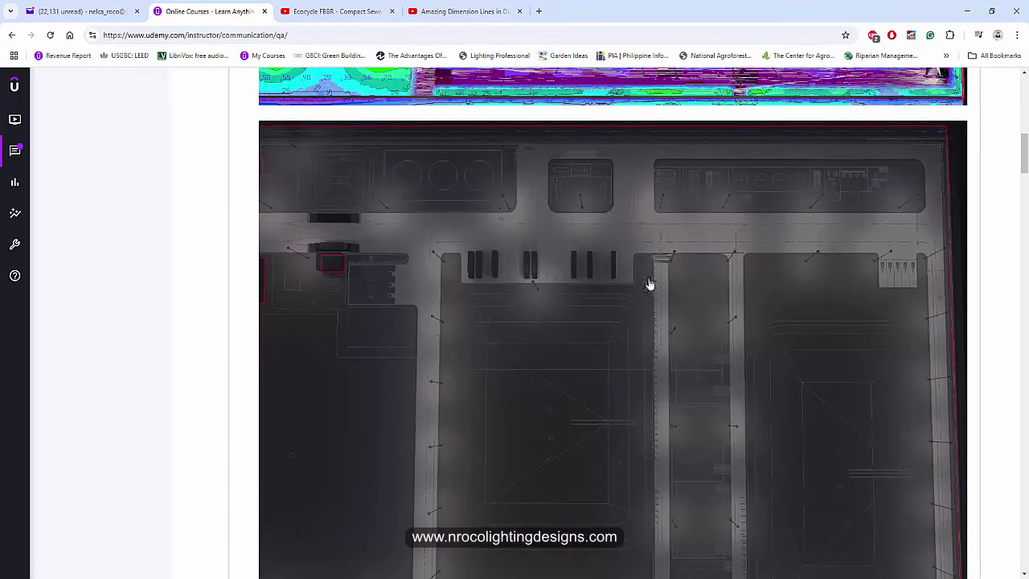
pyautogui.scroll(-5, 656, 259)
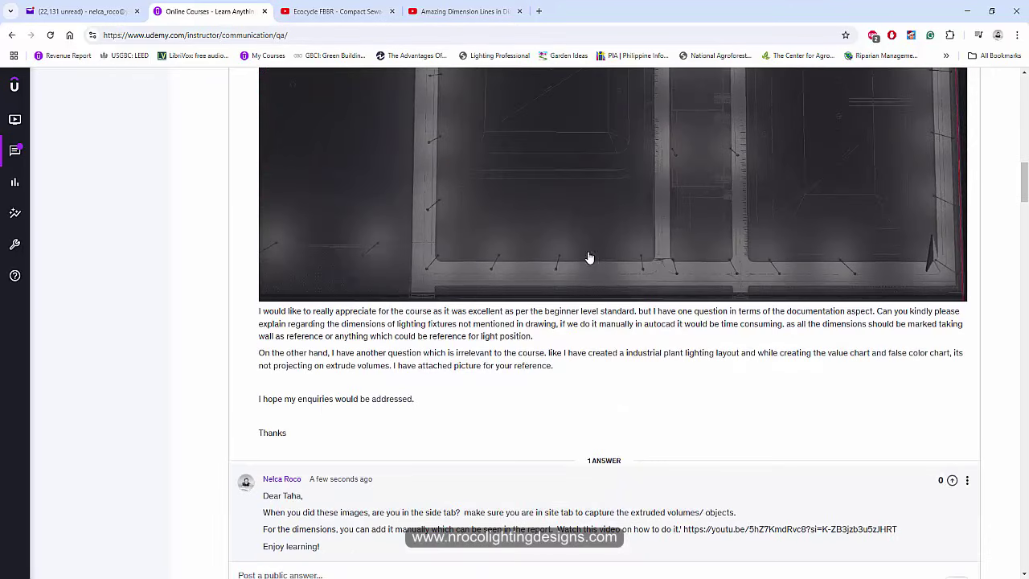
pyautogui.scroll(9, 588, 257)
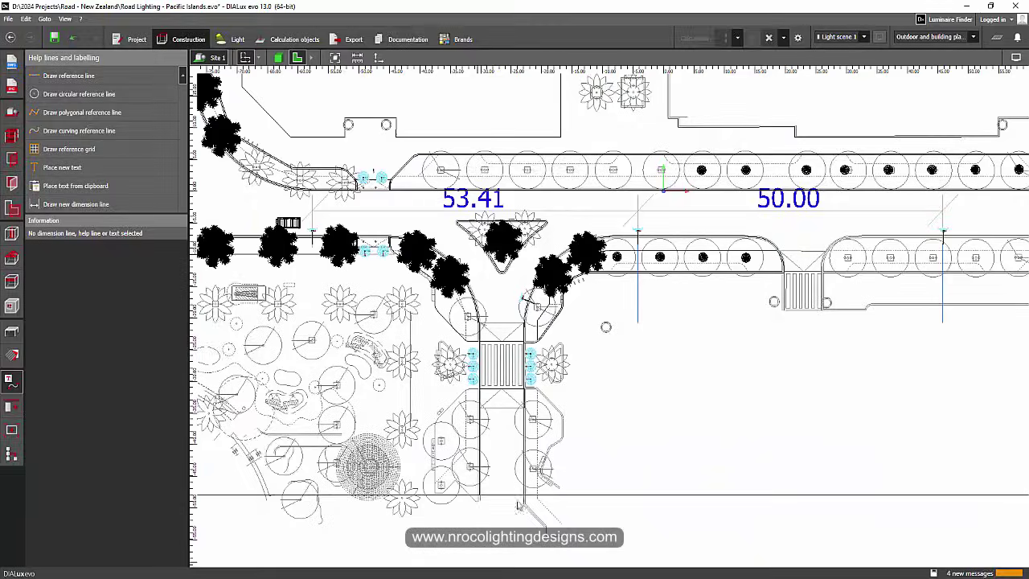
# Display the site in 3D in DIALux evo and orbit to an oblique overview of the whole road and its junction
pyautogui.scroll(-2, 443, 372)
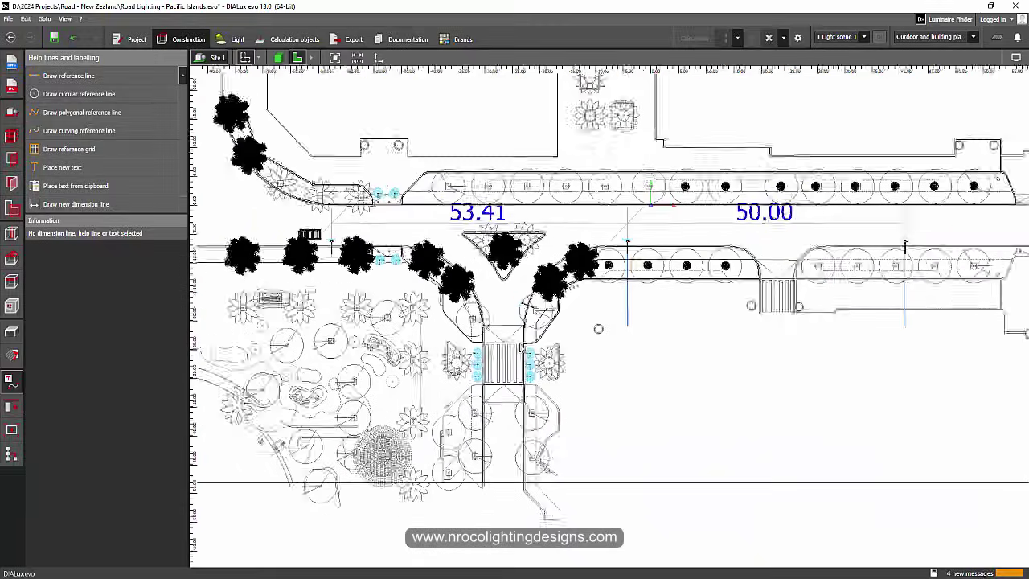
pyautogui.click(278, 58)
pyautogui.moveTo(589, 272); pyautogui.dragTo(470, 354, button='right')
pyautogui.scroll(-2, 469, 358)
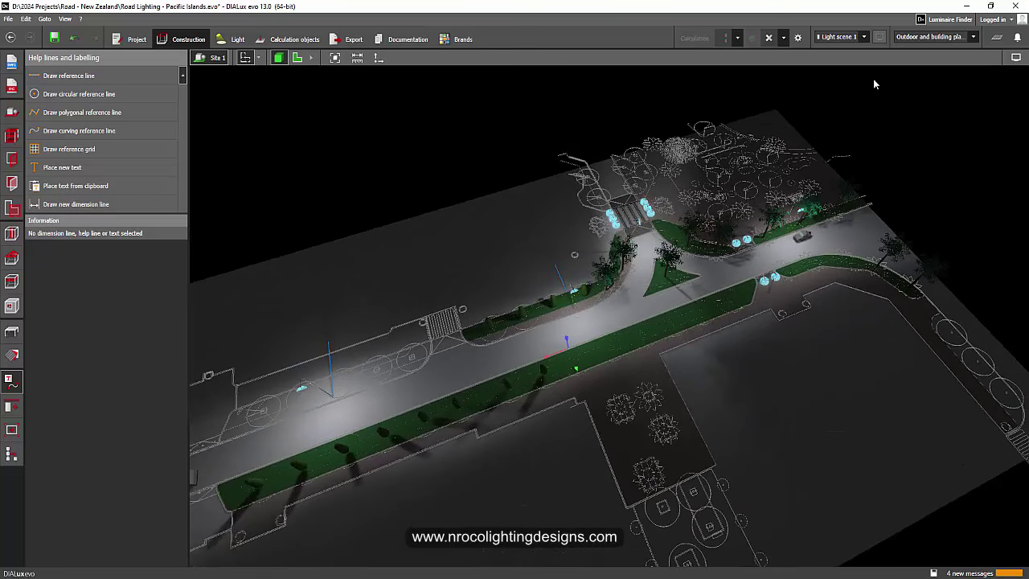